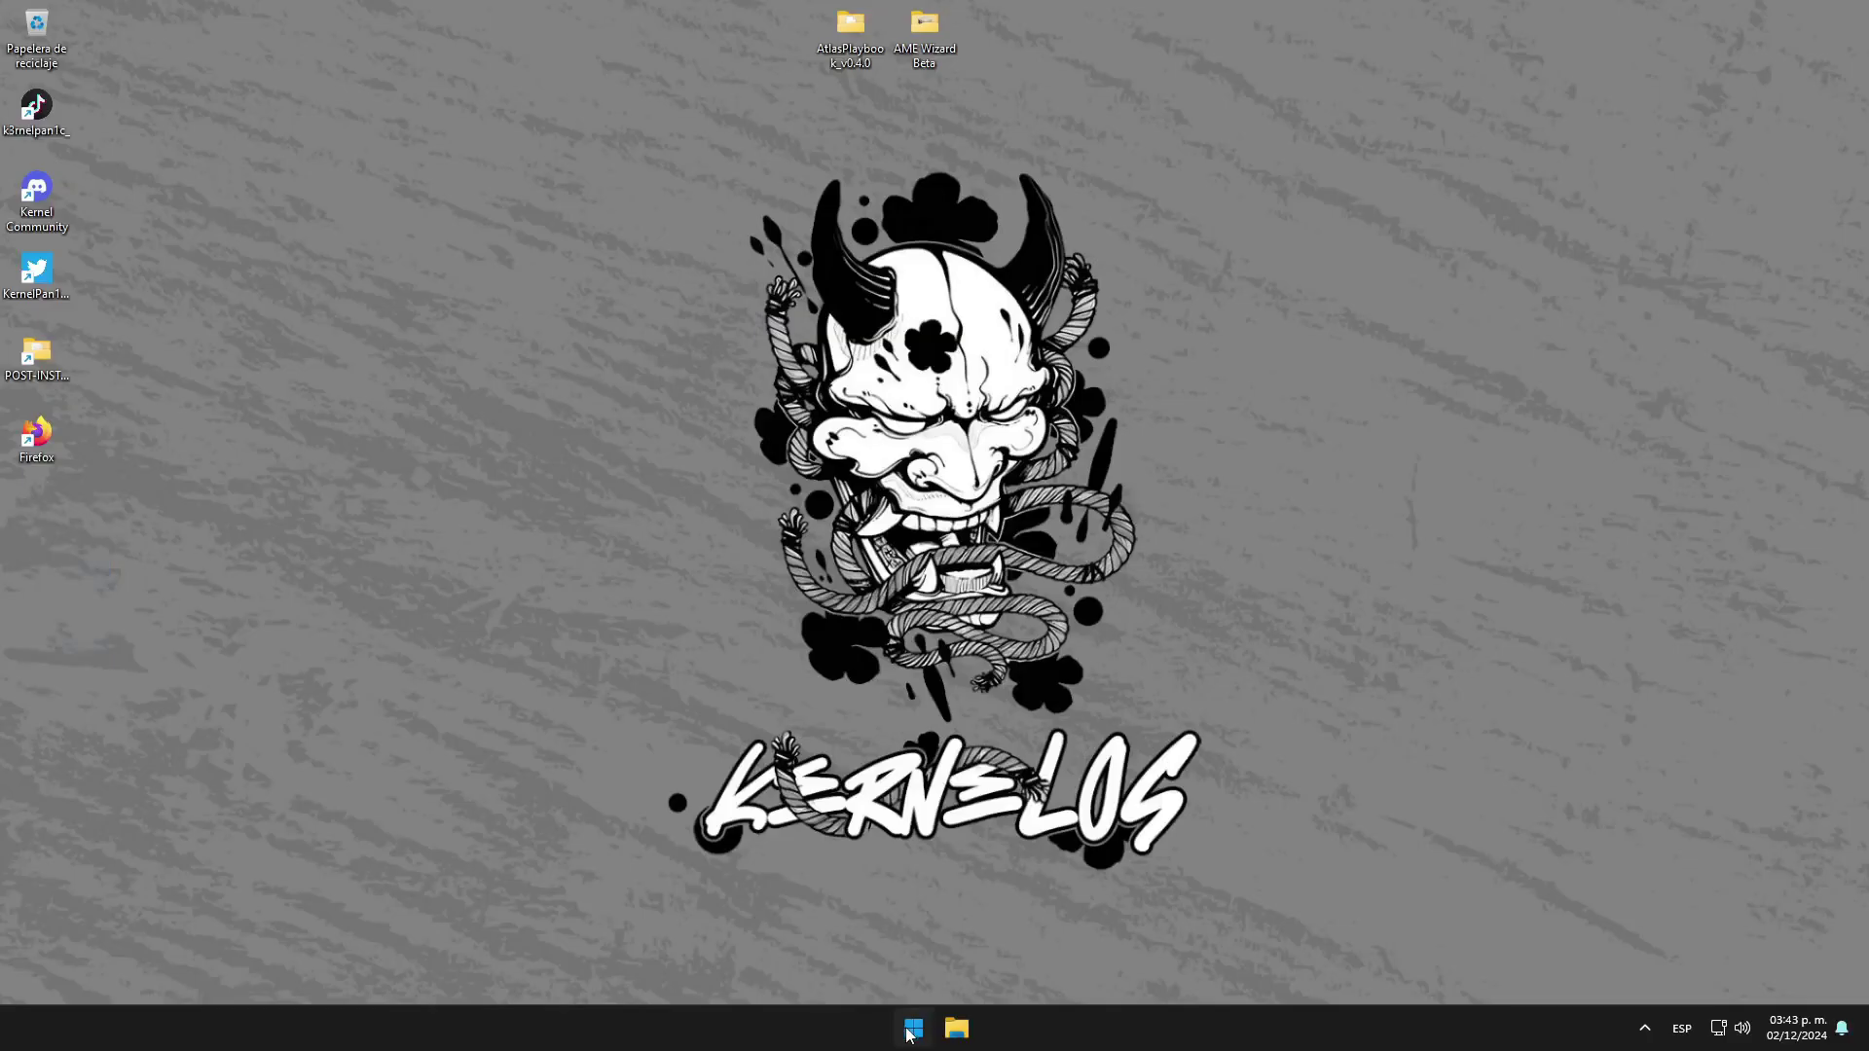
- Confirm Windows 11 version 23H2 build 22631.4387 in winver, then bring up the taskbar menu
{"action": "left_click", "coordinate": [912, 1030]}
{"action": "type", "text": "winver"}
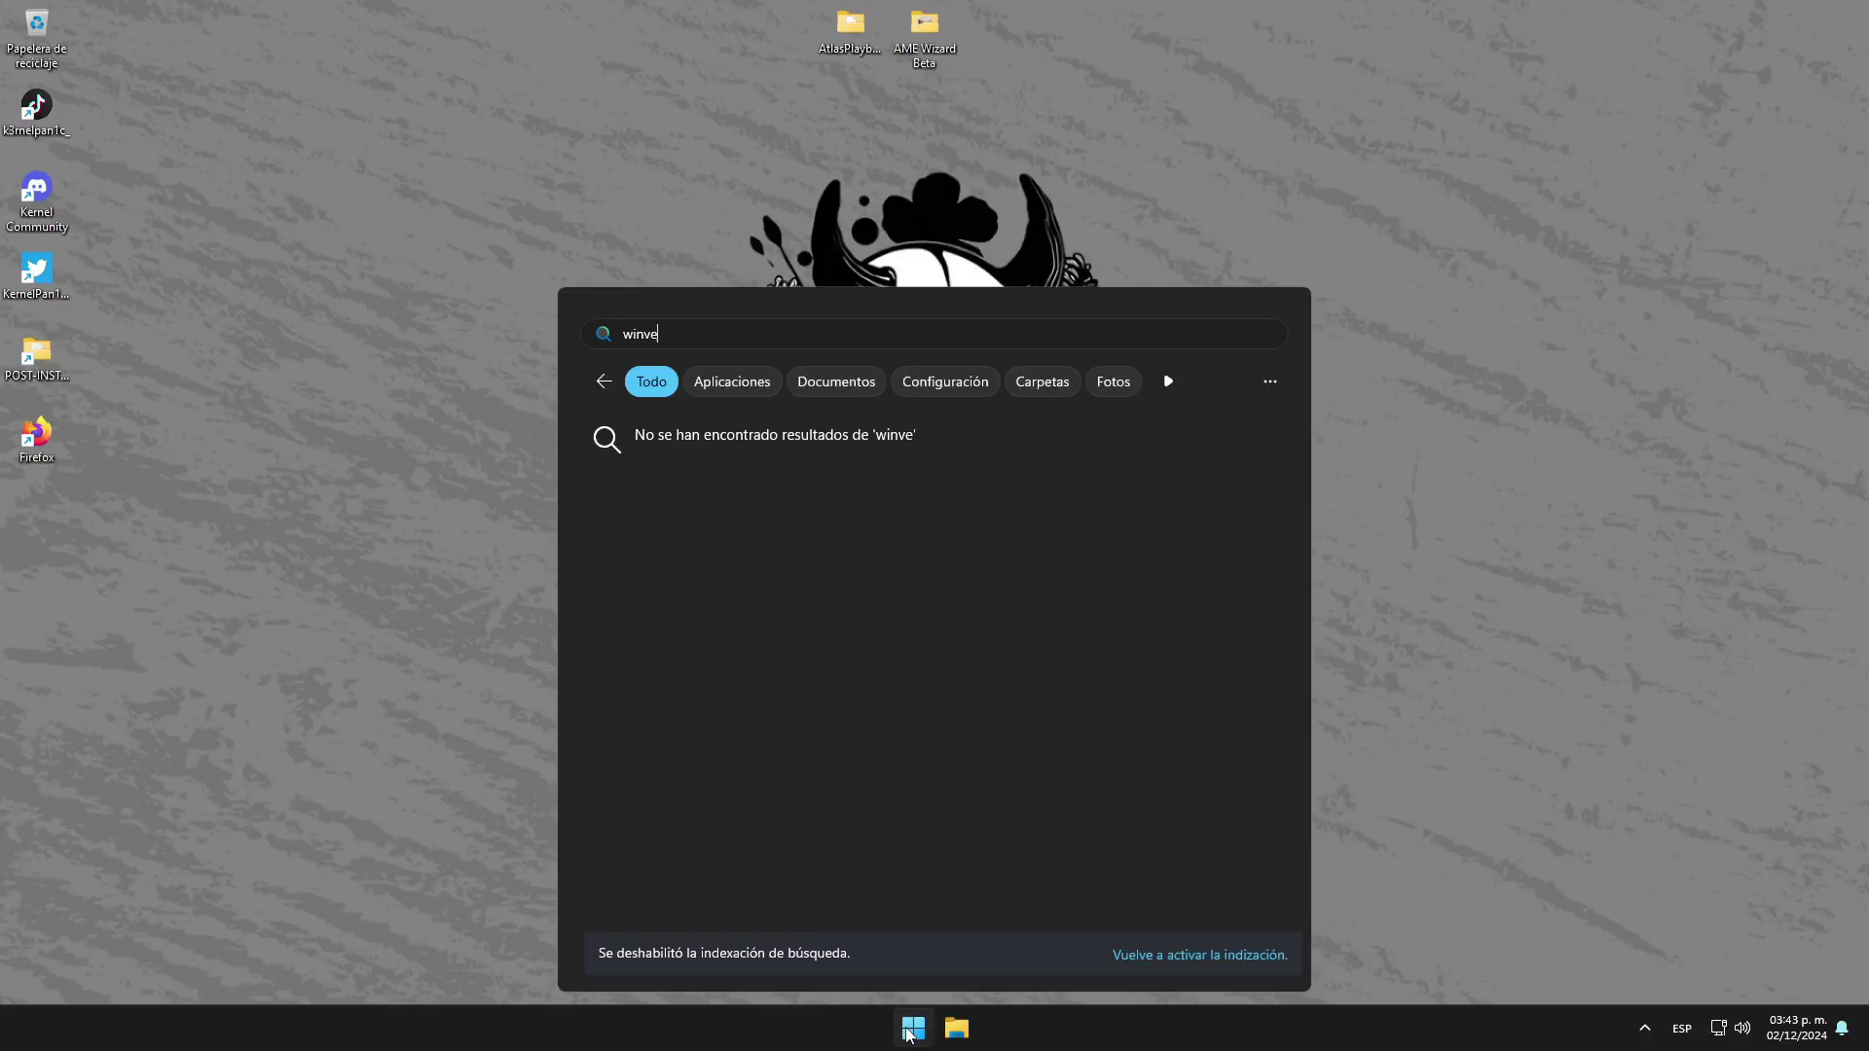
{"action": "left_click", "coordinate": [745, 497]}
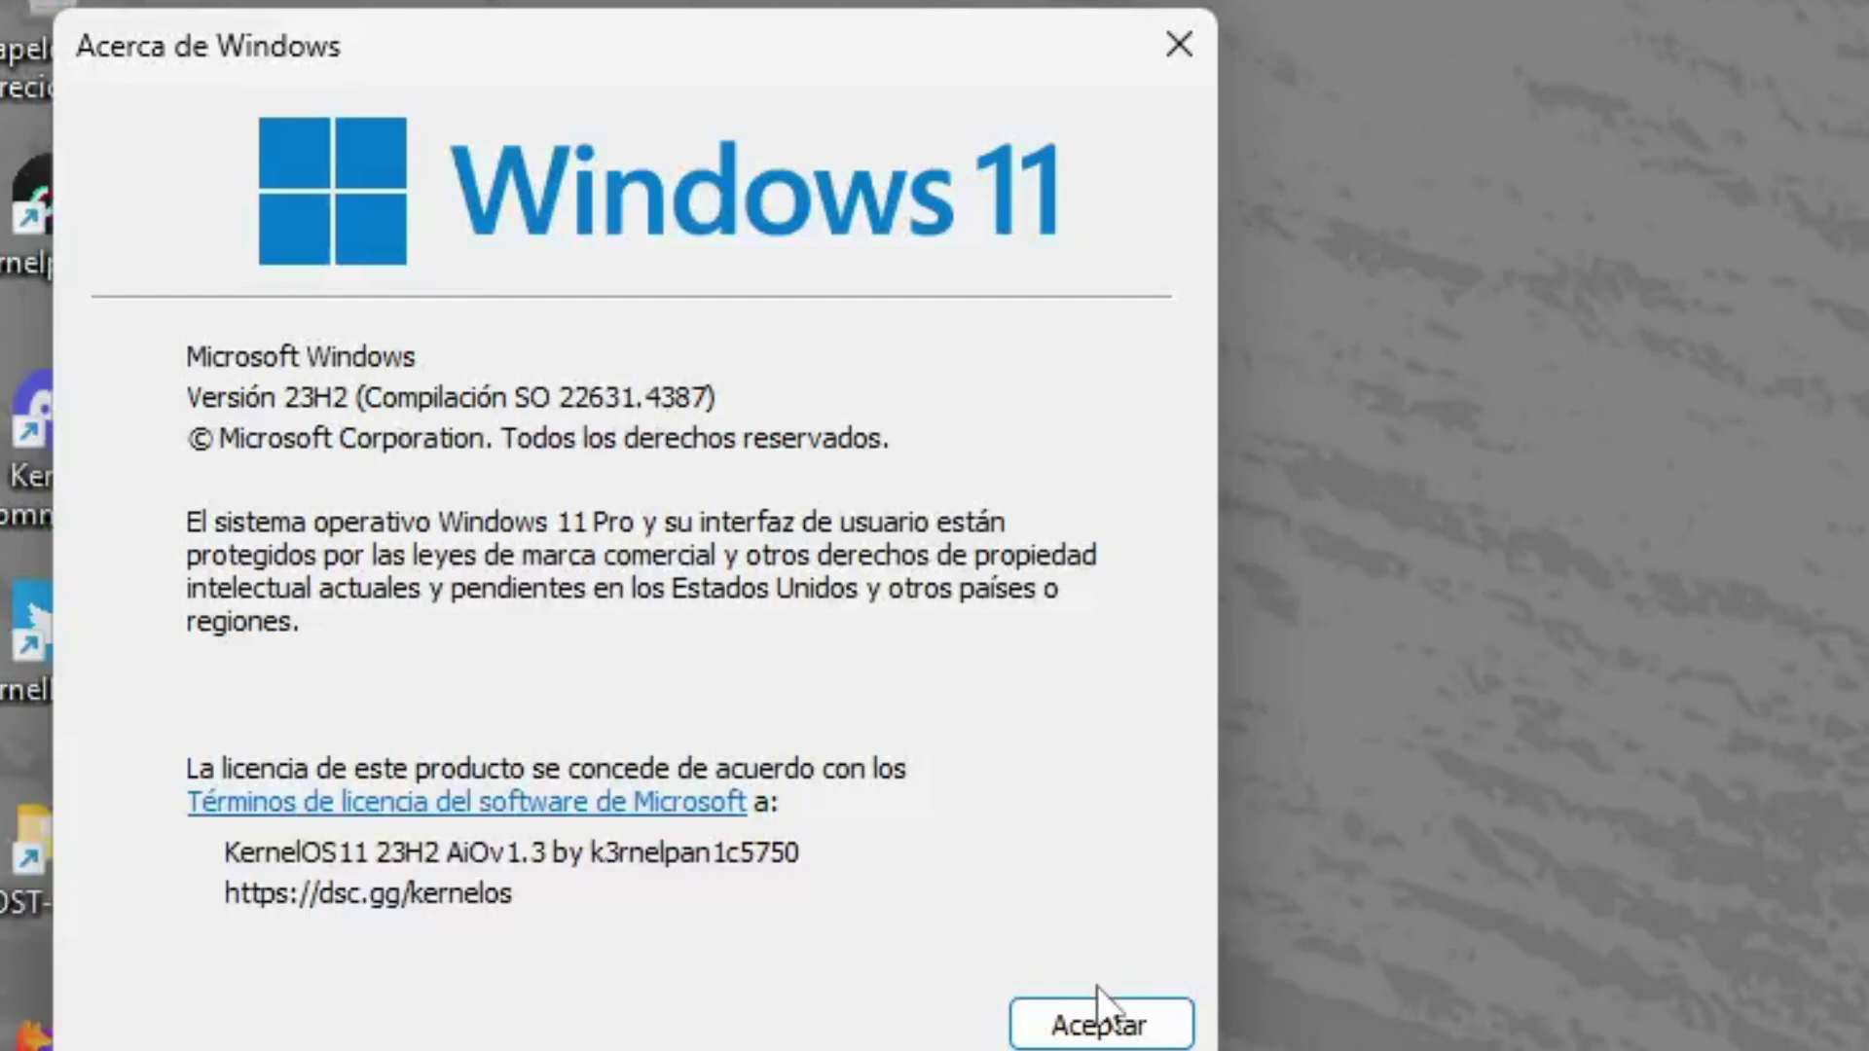
{"action": "left_click", "coordinate": [1101, 1024]}
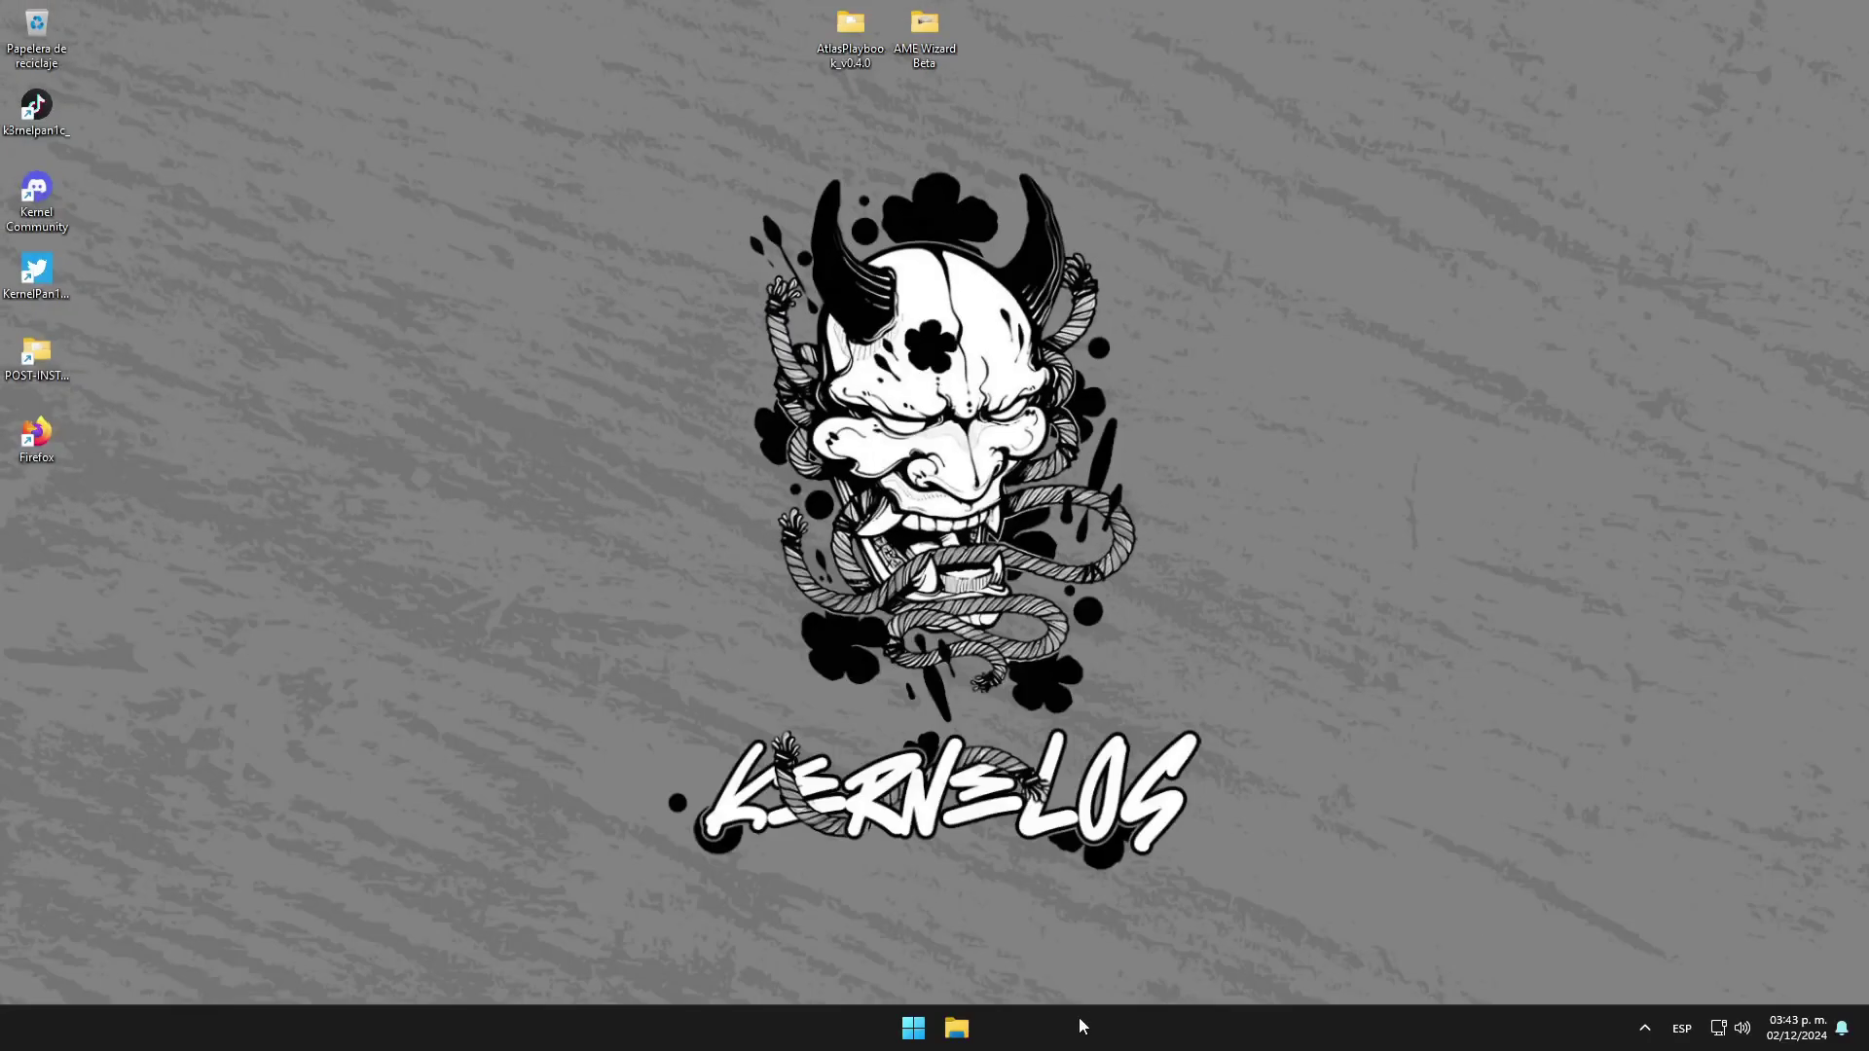
{"action": "right_click", "coordinate": [1079, 1021]}
- Review 20 background processes, CPU near 4% and memory at 1.8 of 4.0 GB, then close Task Manager
{"action": "left_click", "coordinate": [1146, 953]}
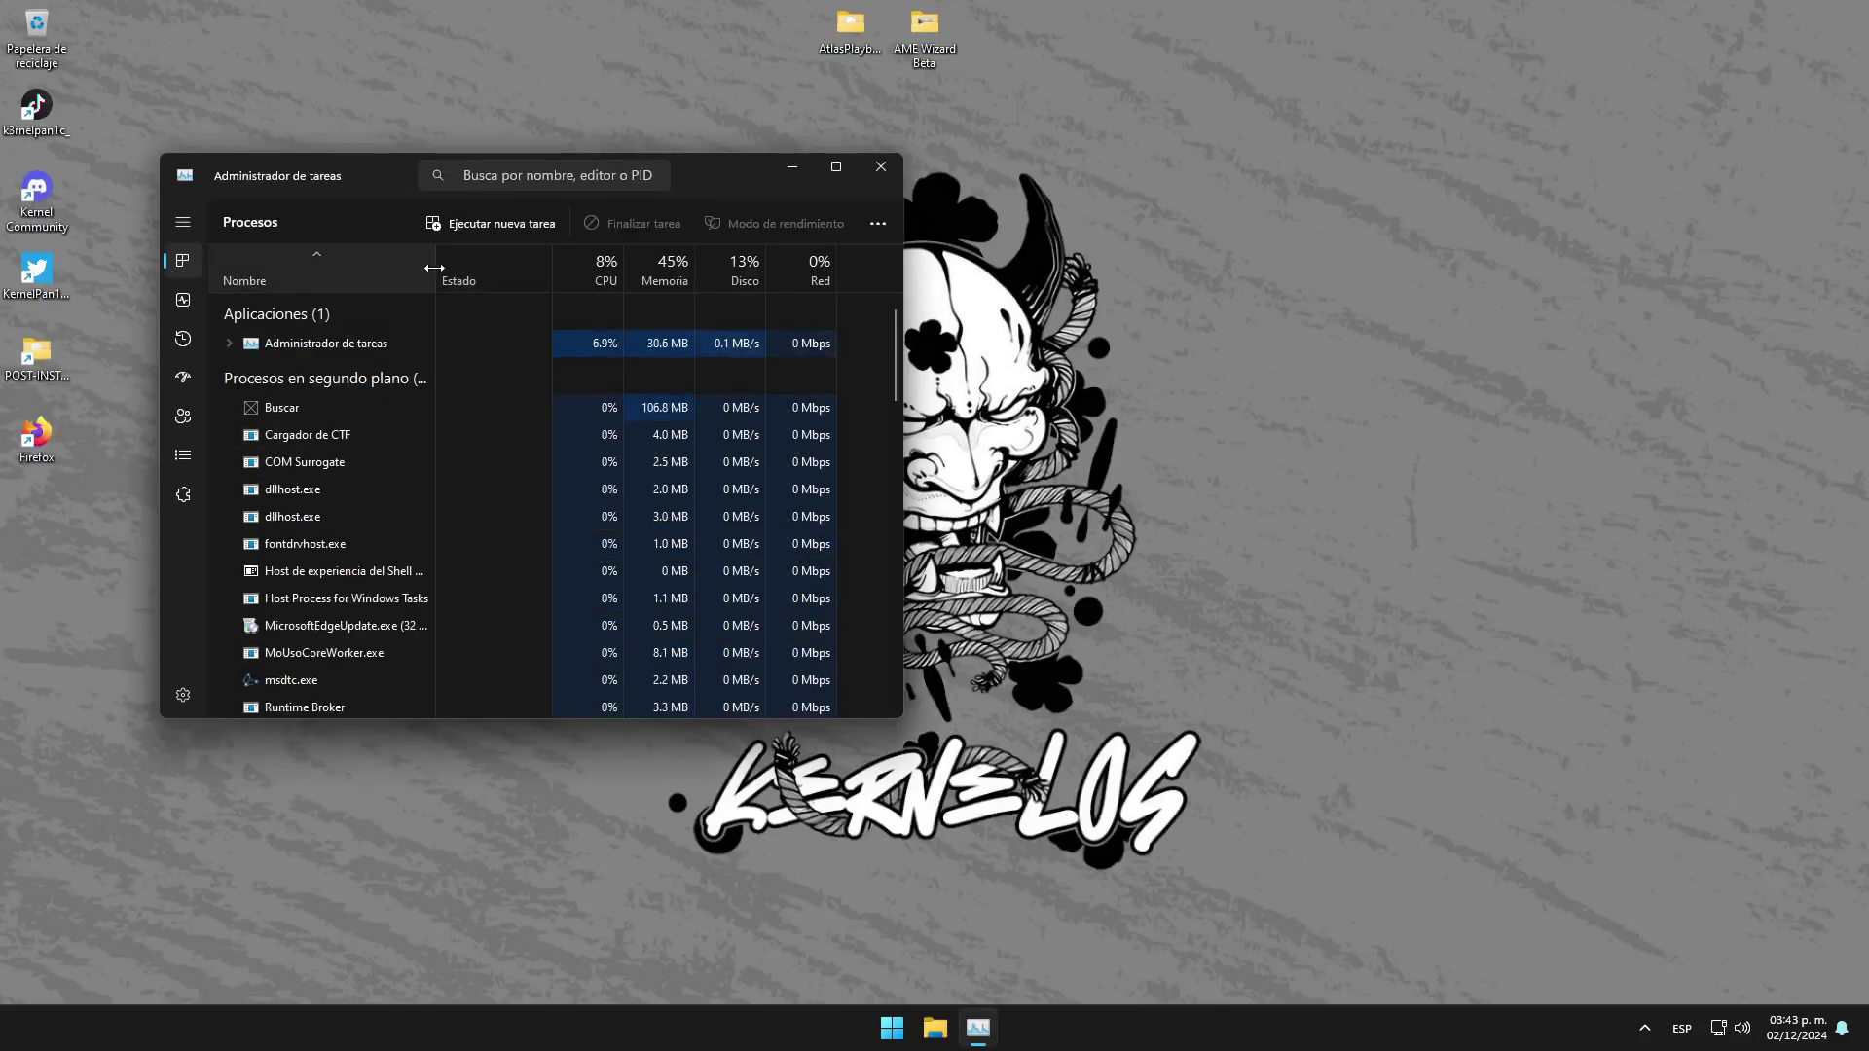
{"action": "left_click_drag", "start_coordinate": [434, 266], "coordinate": [539, 268]}
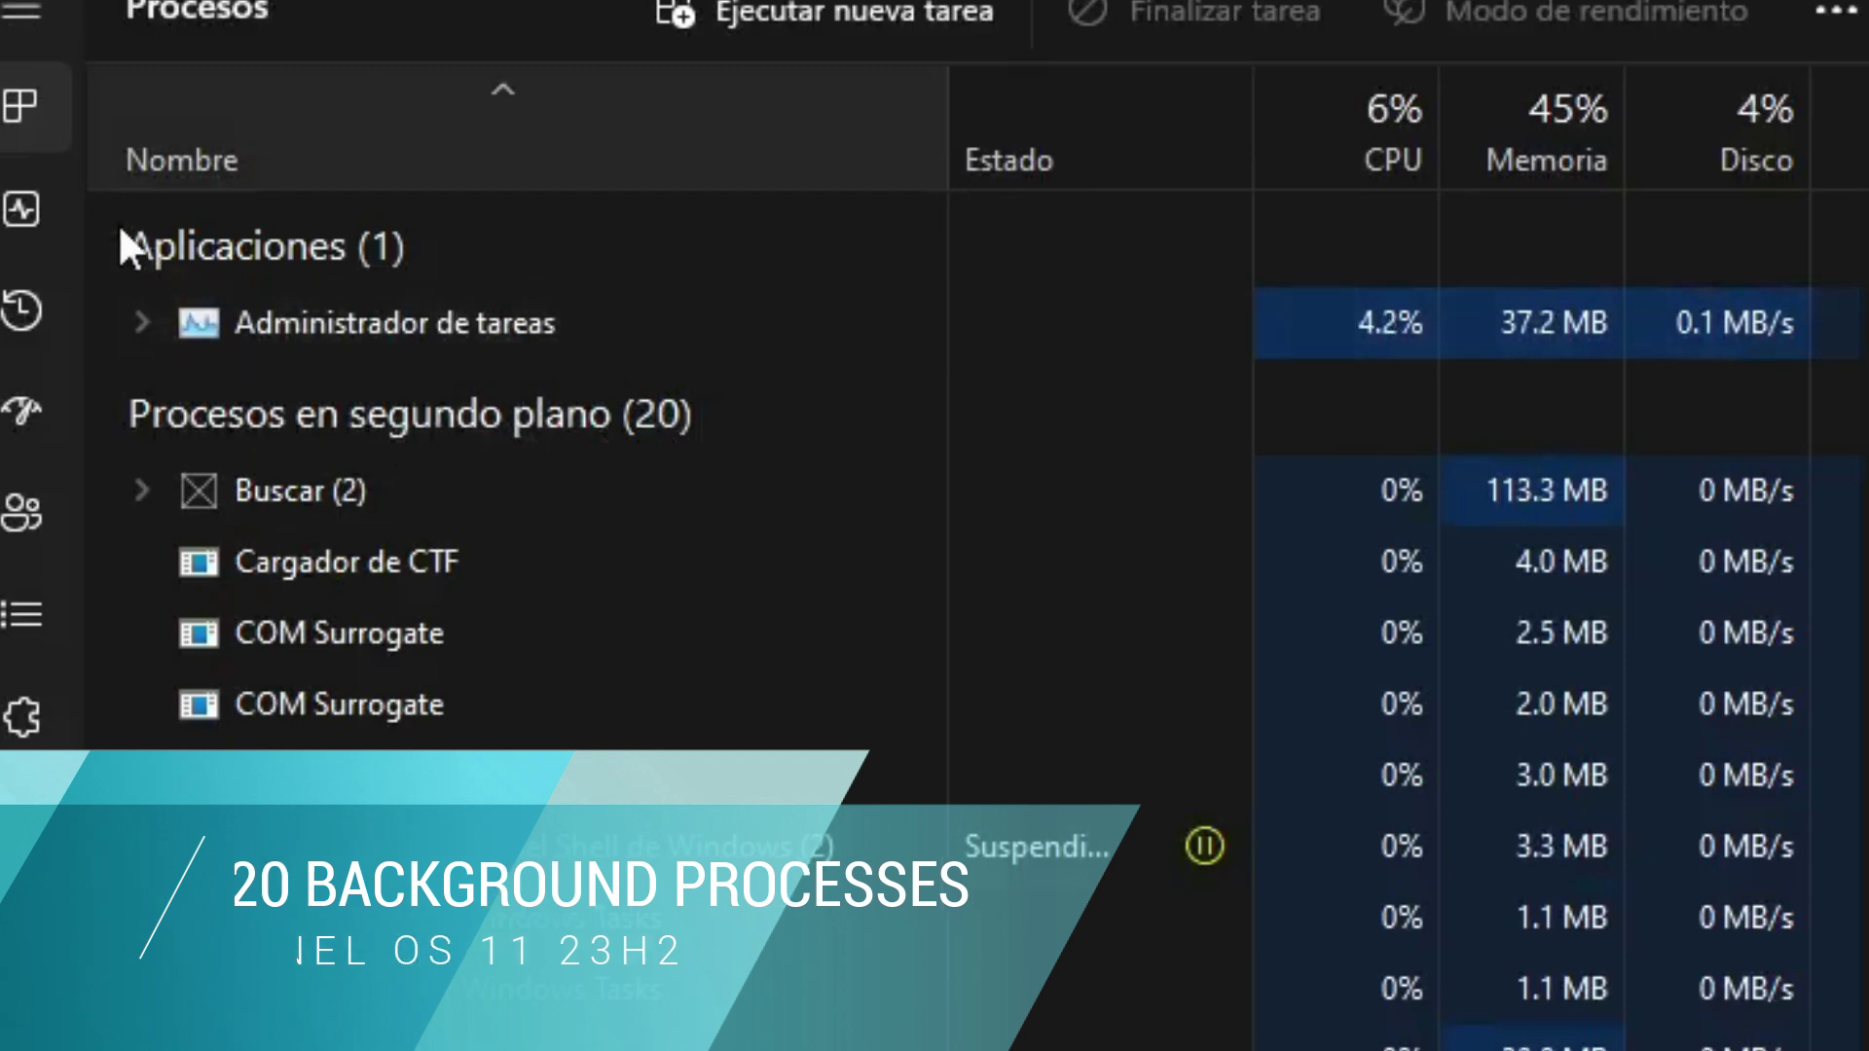
{"action": "left_click", "coordinate": [41, 231]}
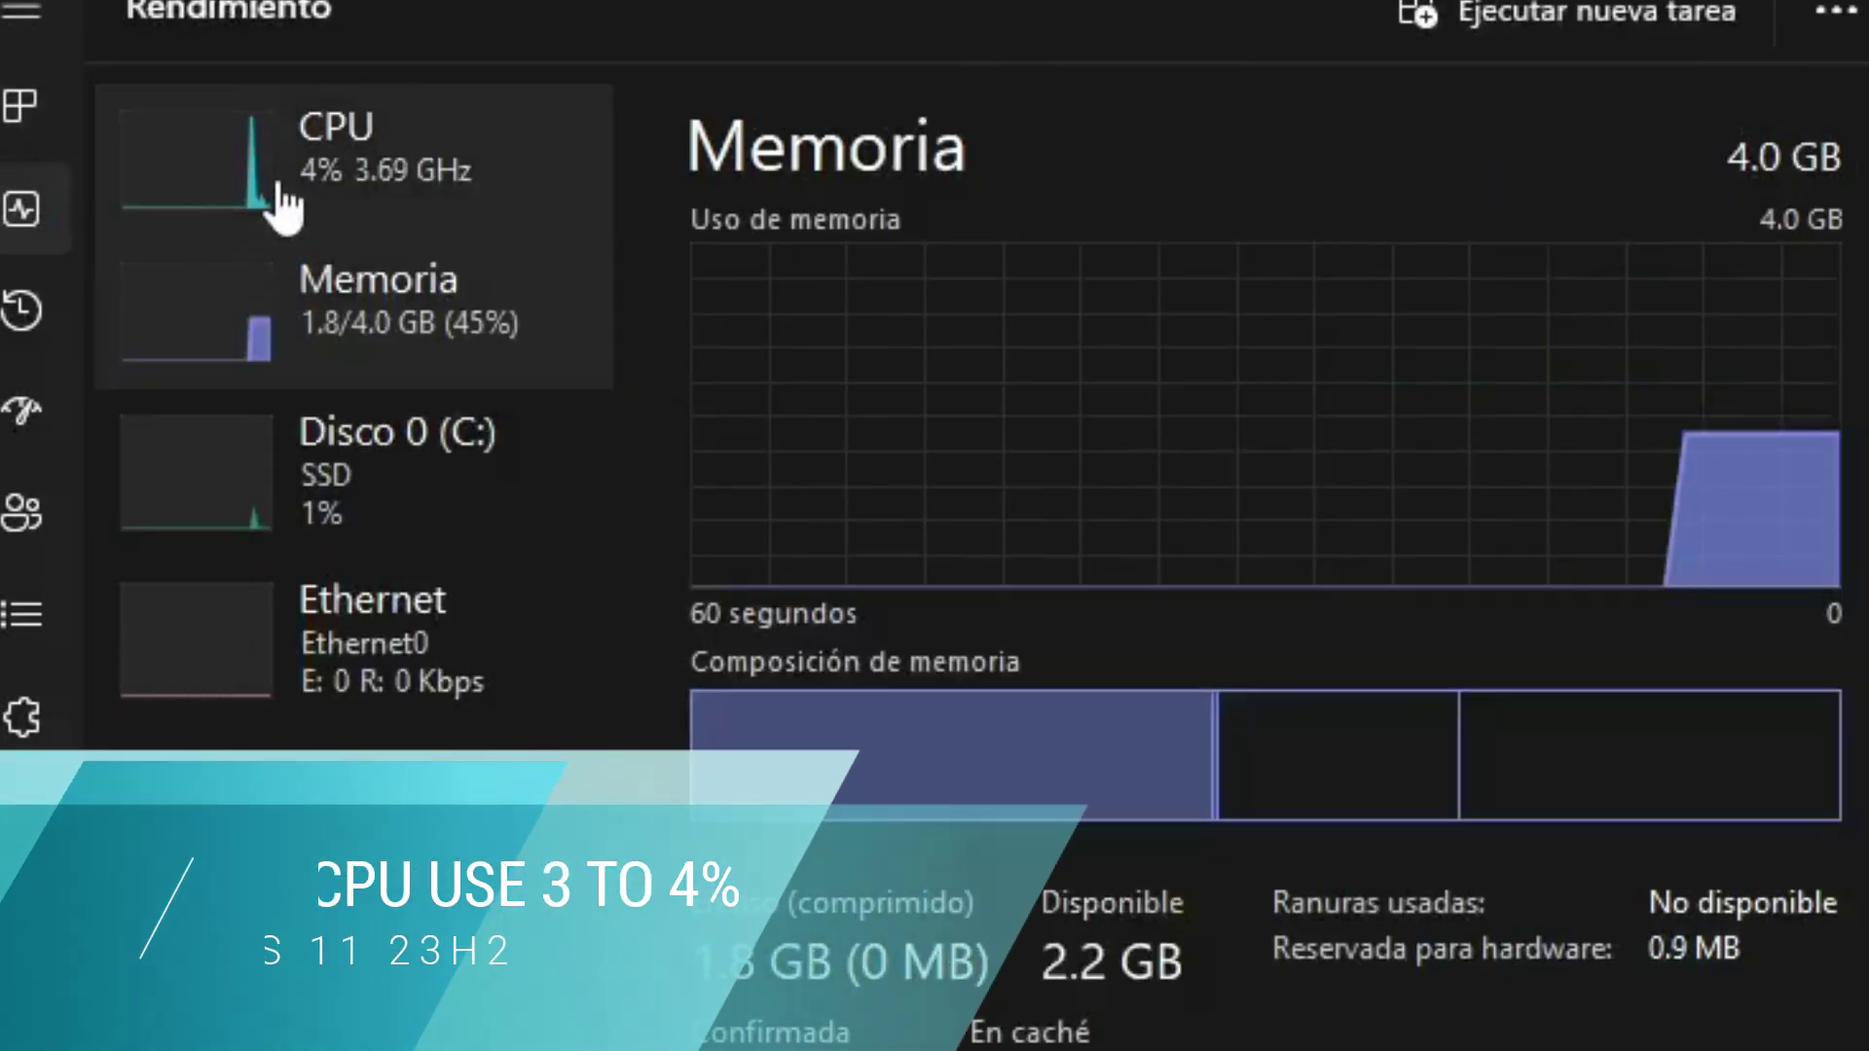
{"action": "left_click", "coordinate": [300, 194]}
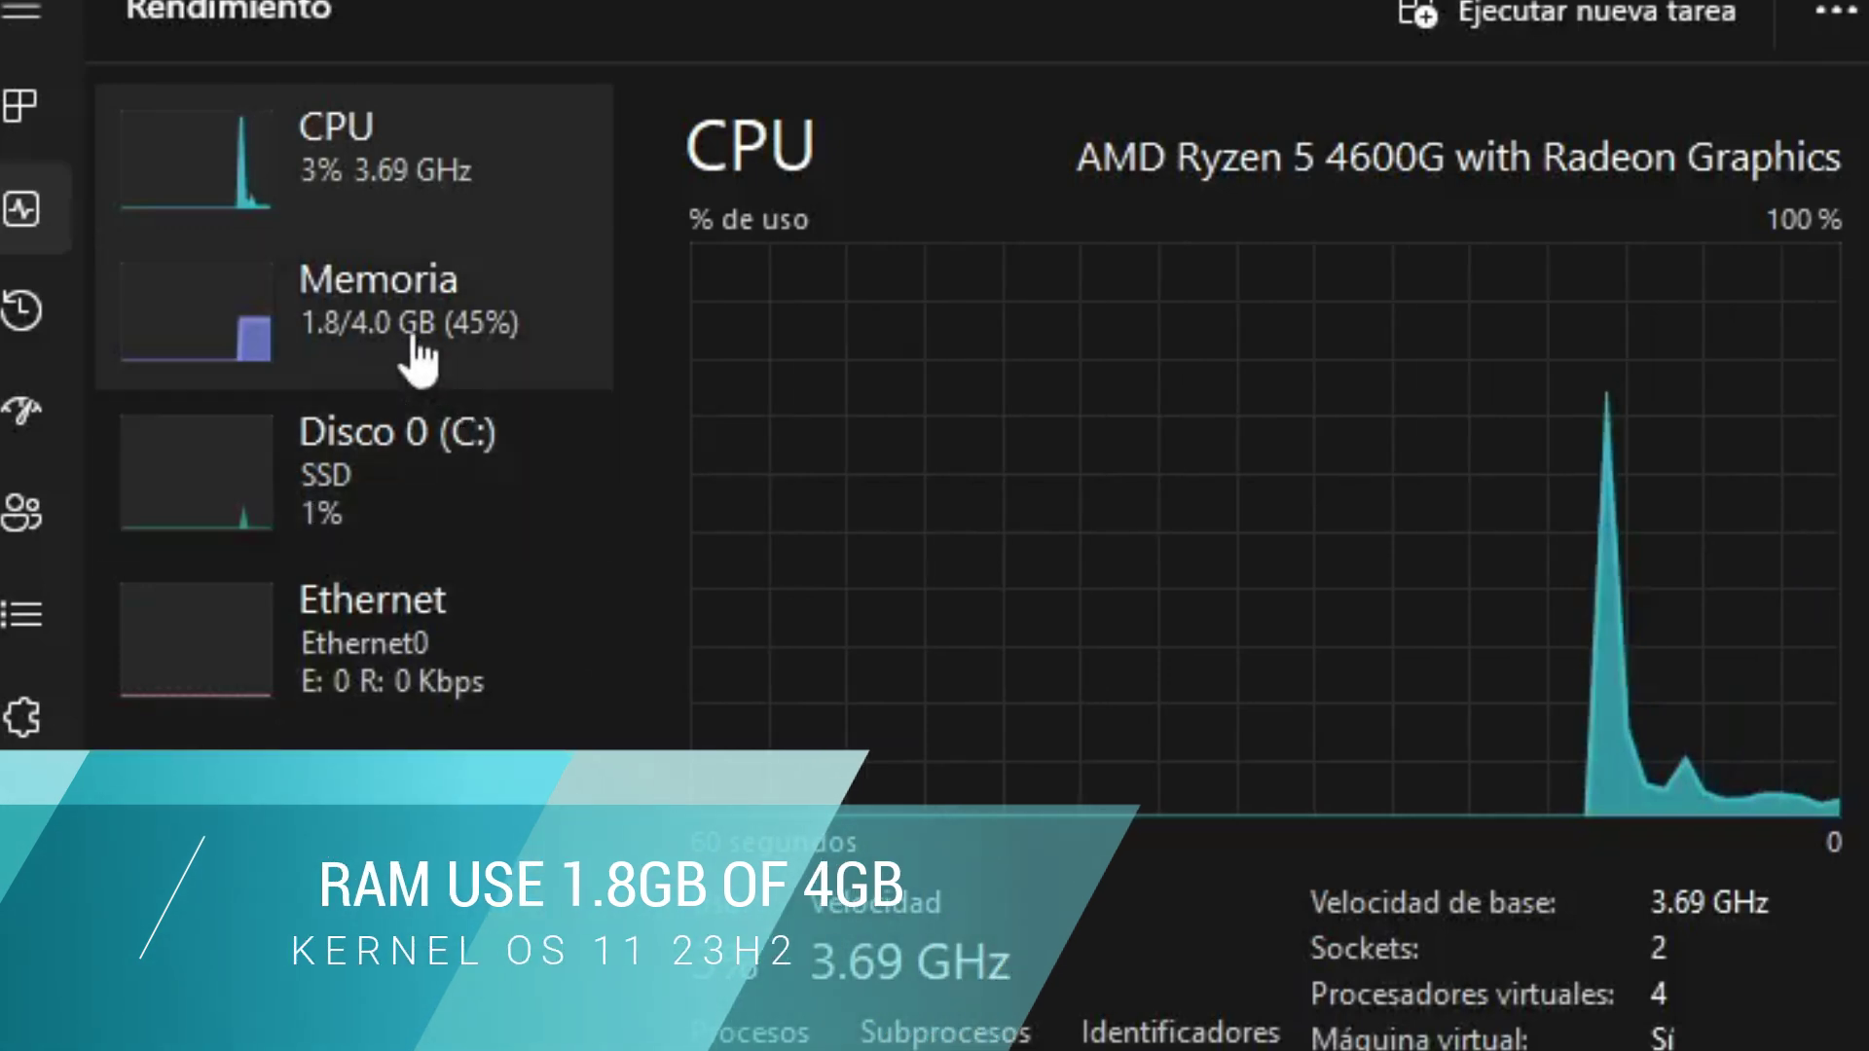
{"action": "left_click", "coordinate": [411, 351]}
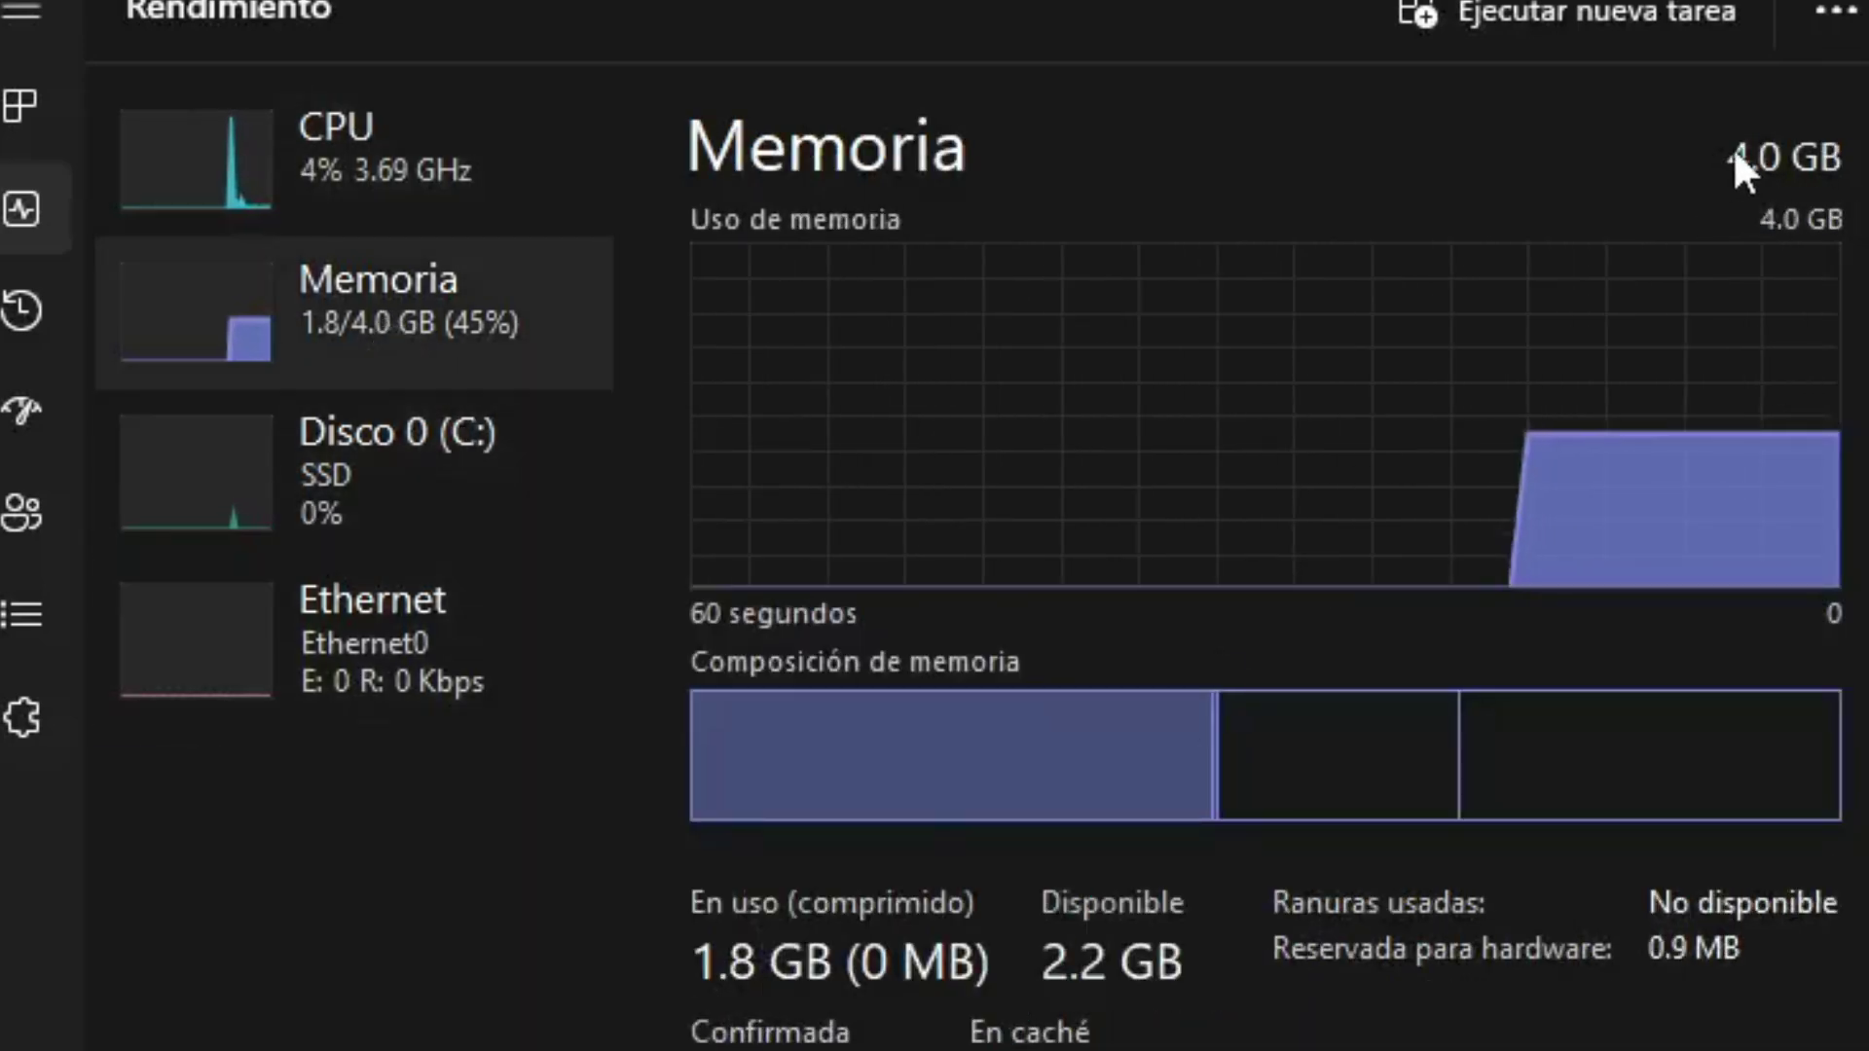
{"action": "key", "text": "alt+F4"}
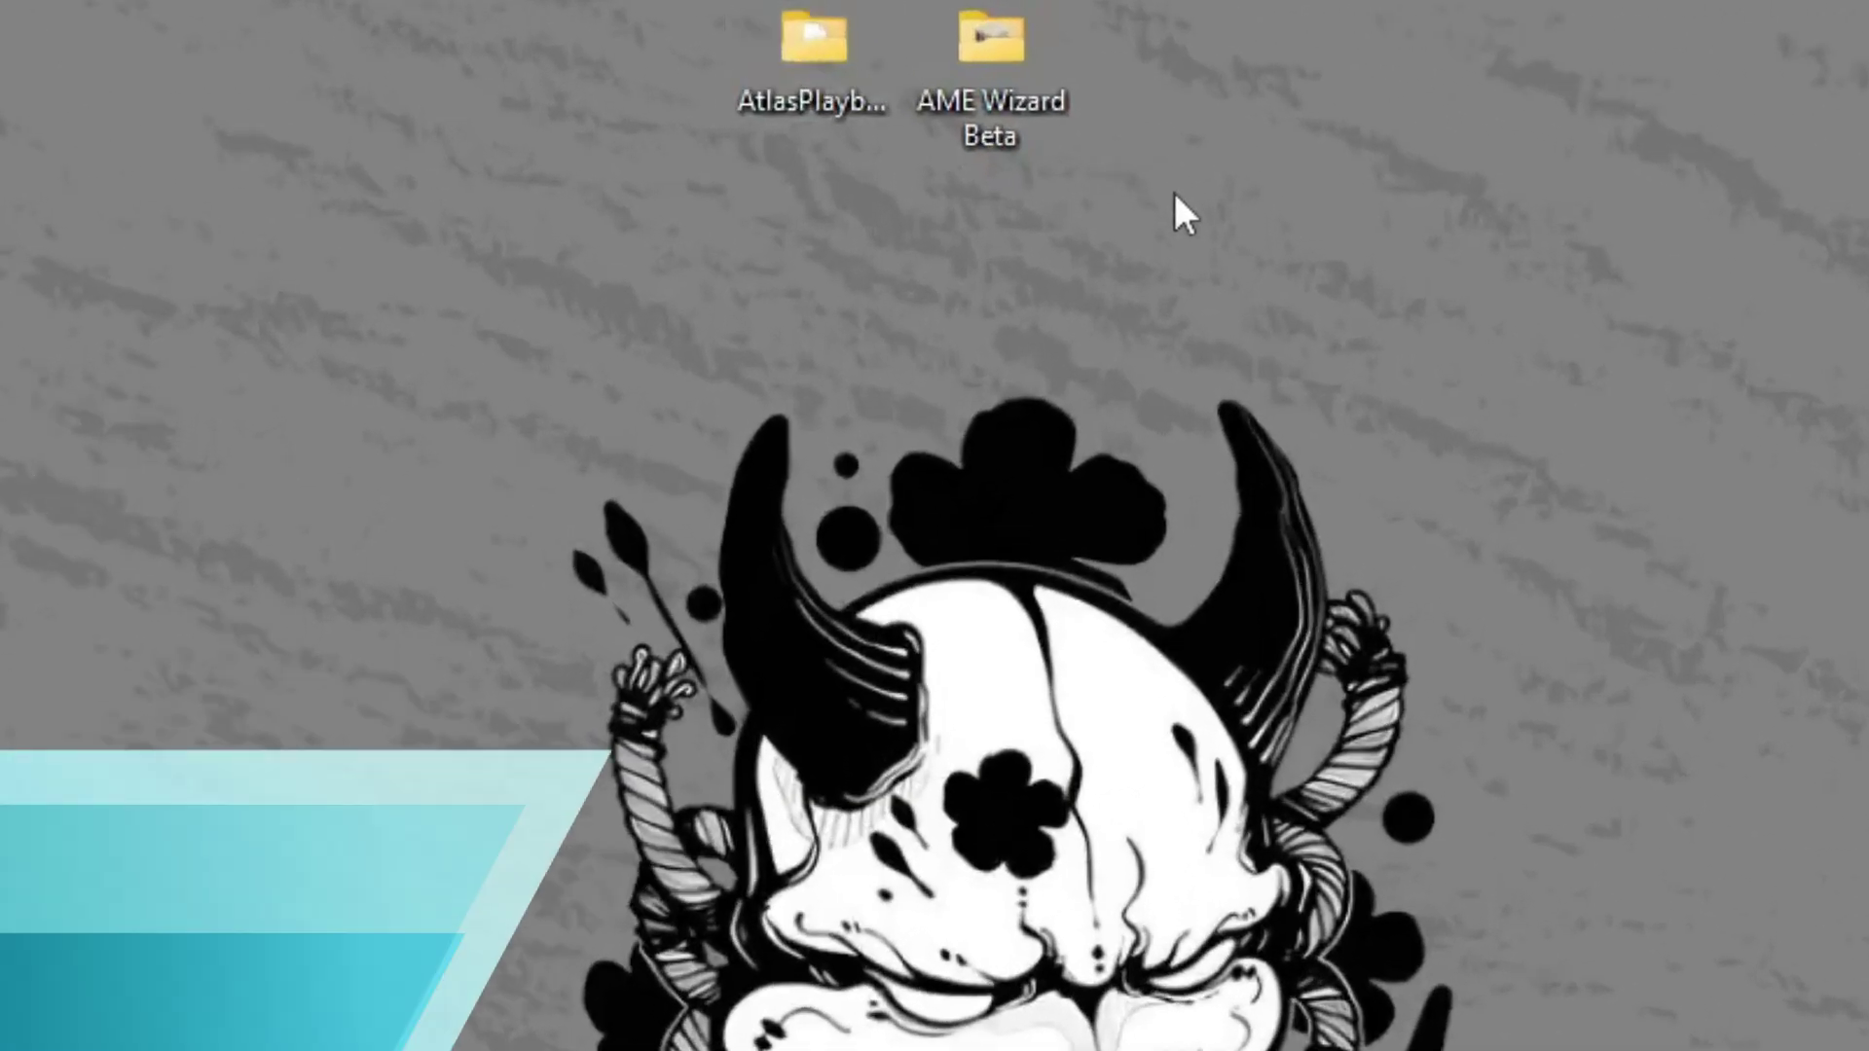
- Launch AME Wizard Beta.exe from the AME Wizard Beta desktop folder
{"action": "left_click_drag", "start_coordinate": [1175, 197], "coordinate": [737, 41]}
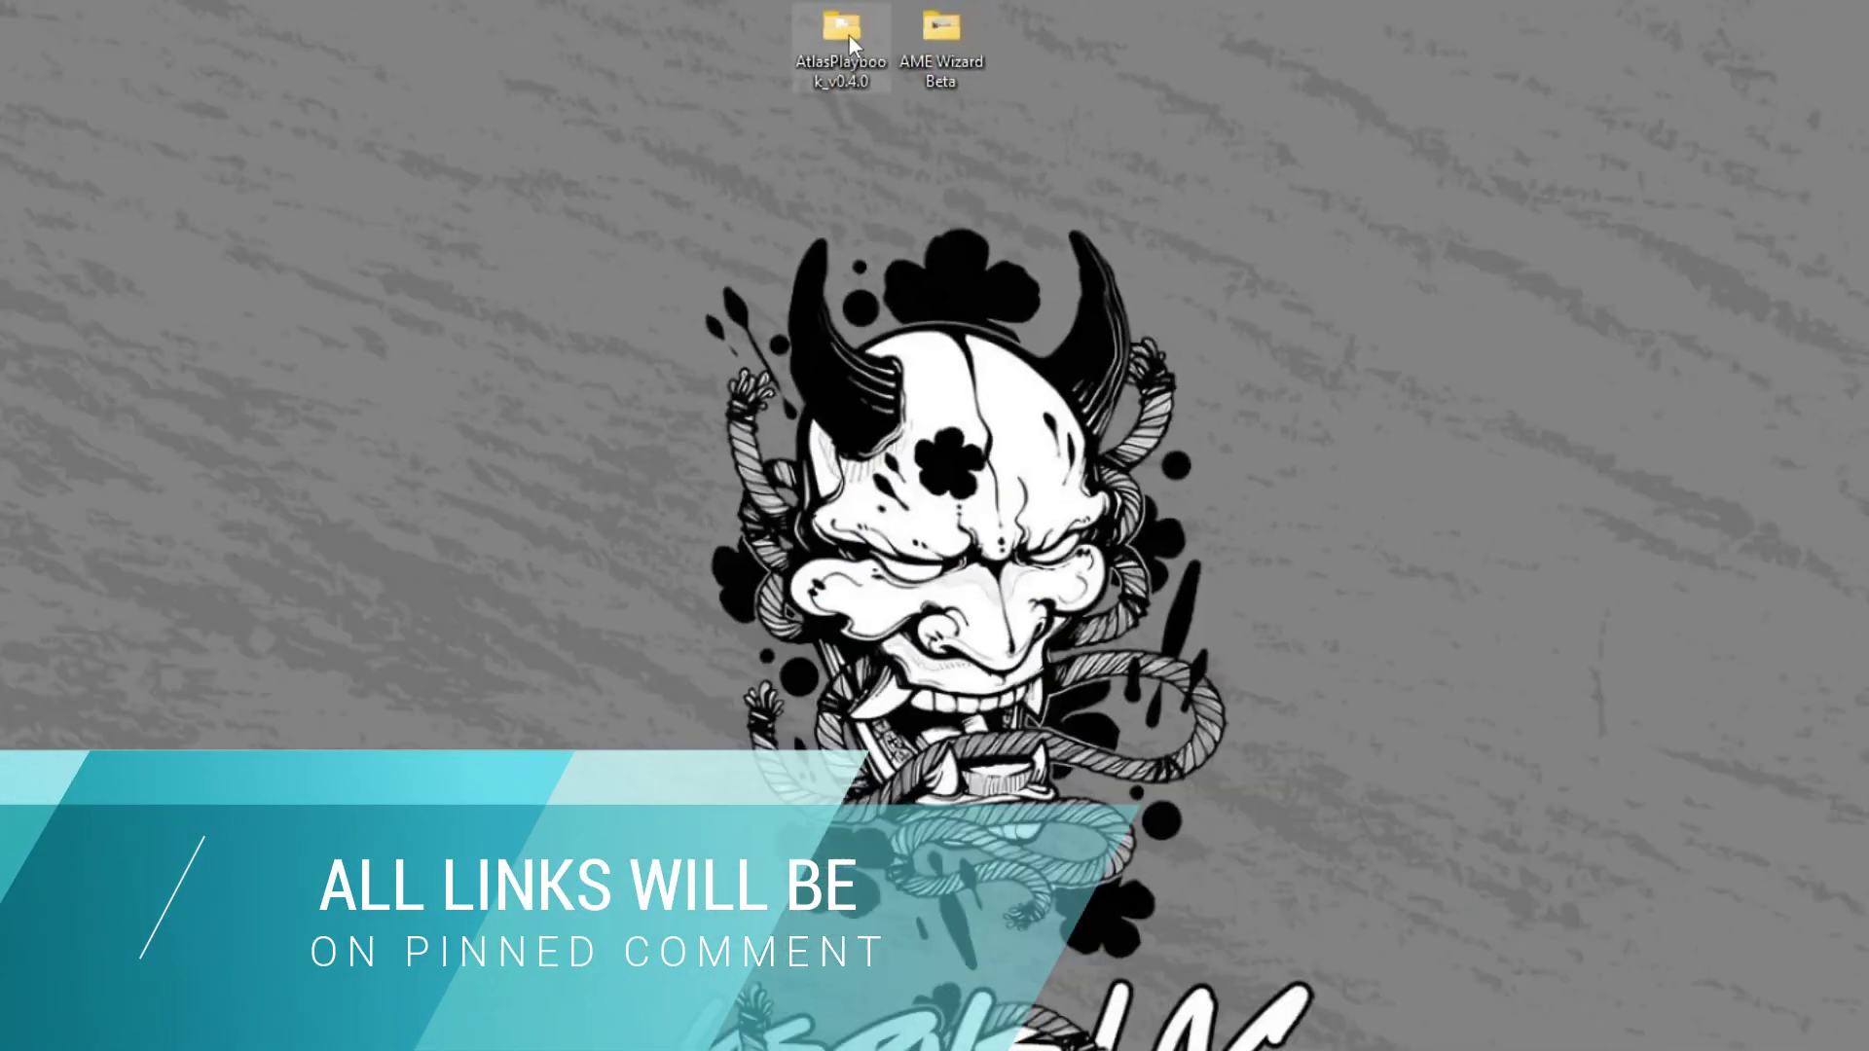
{"action": "double_click", "coordinate": [938, 30]}
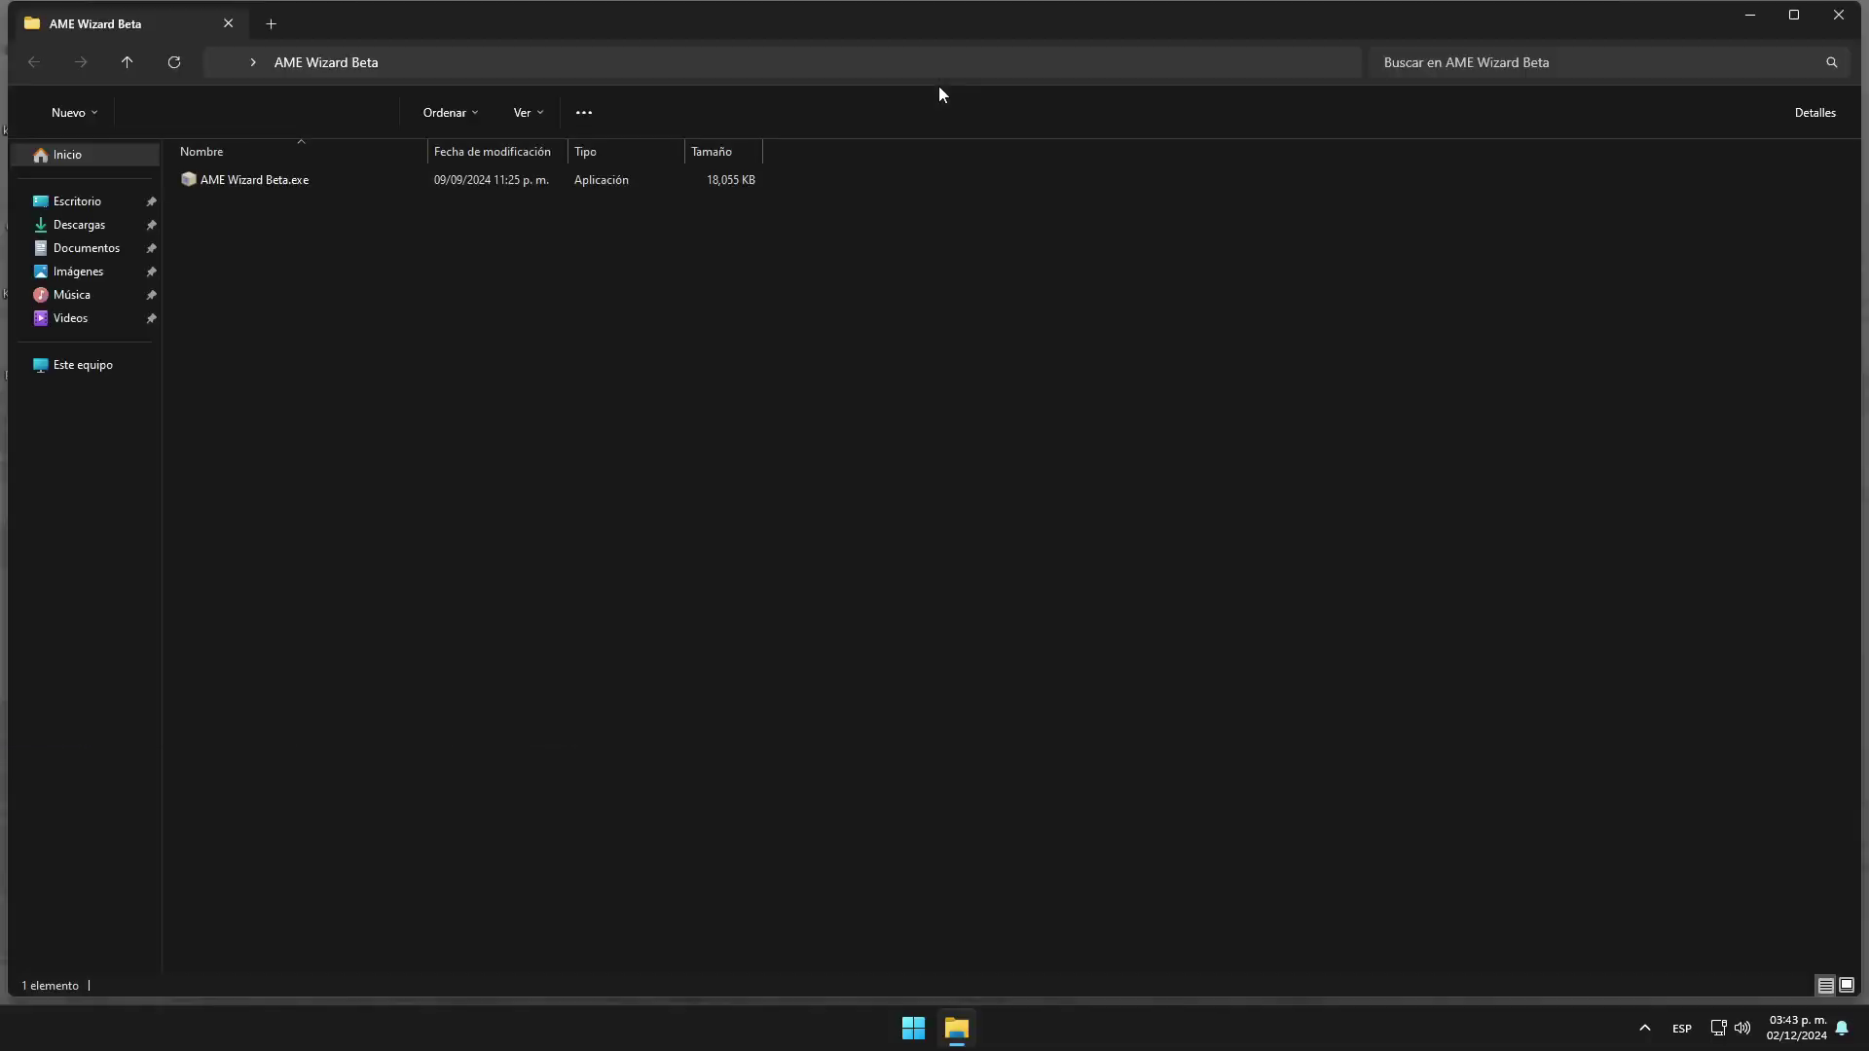
{"action": "right_click", "coordinate": [266, 175]}
{"action": "left_click", "coordinate": [330, 212]}
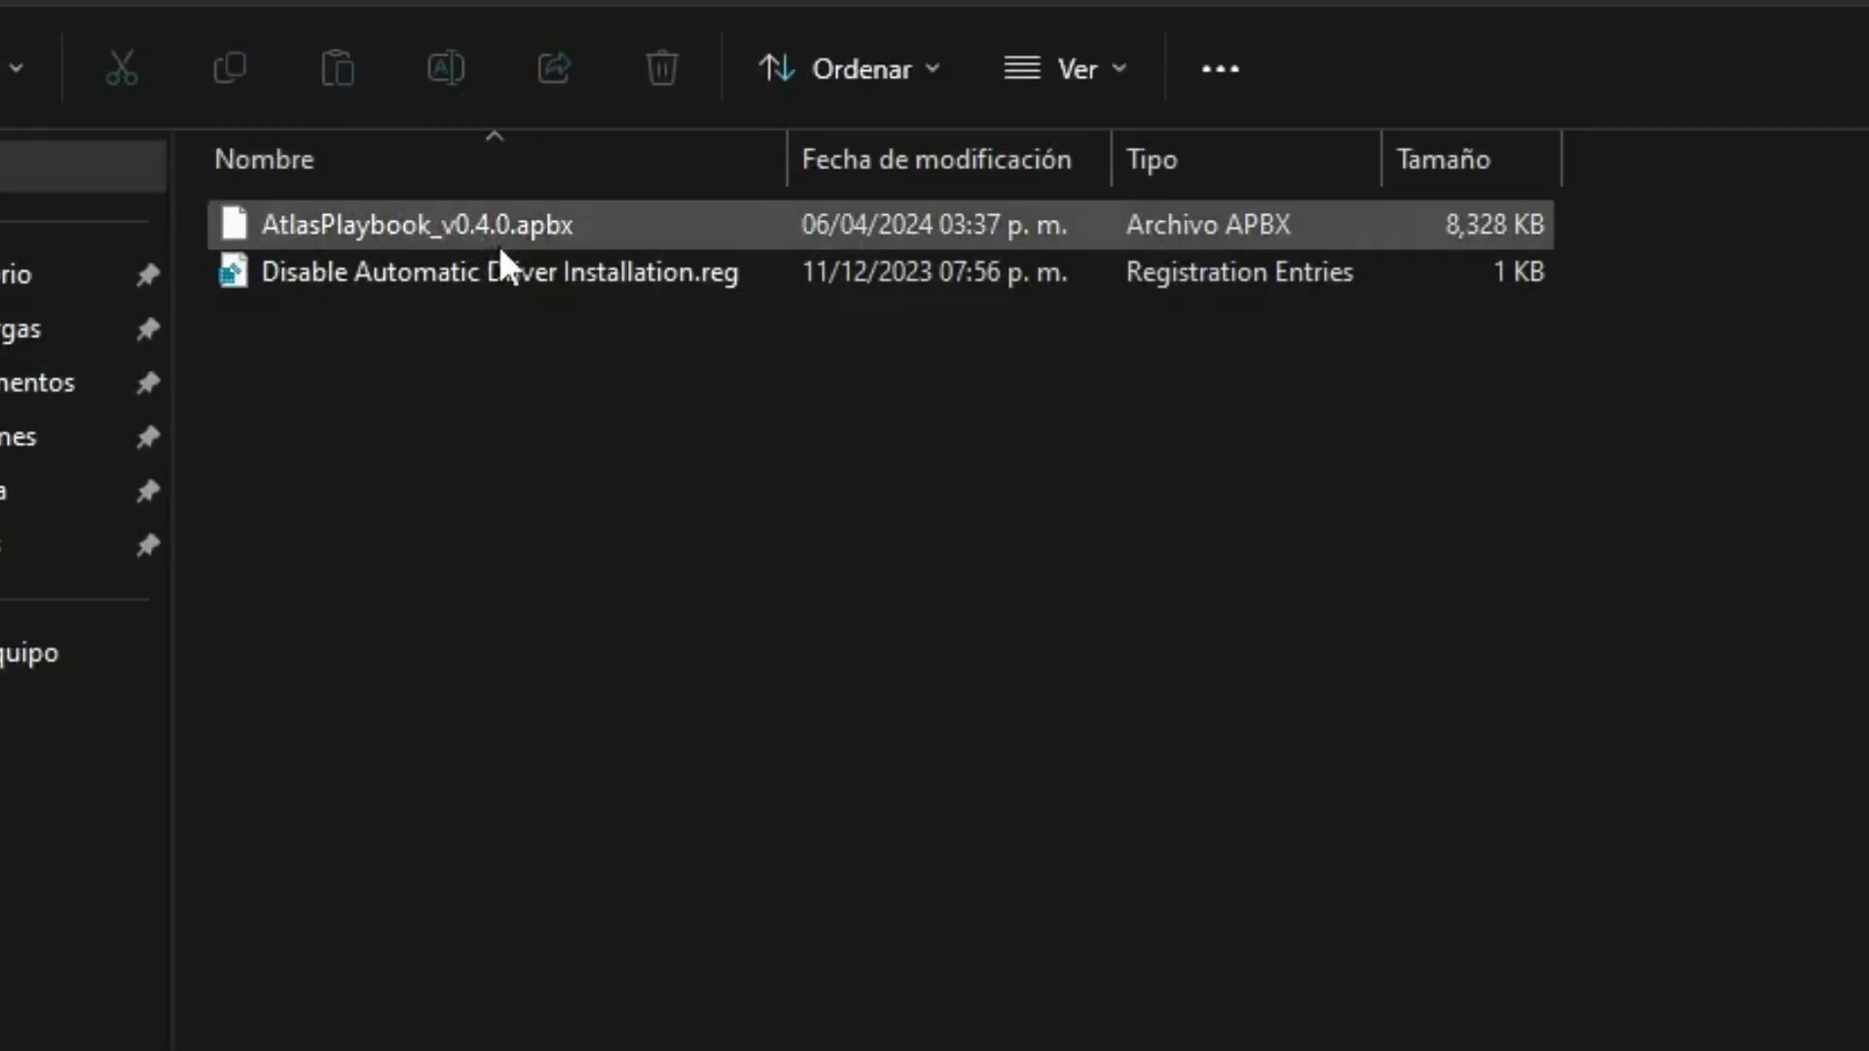
- Merge 'Disable Automatic Driver Installation.reg' from the AtlasPlaybook_v0.4.0 folder into the registry
{"action": "left_click", "coordinate": [390, 274]}
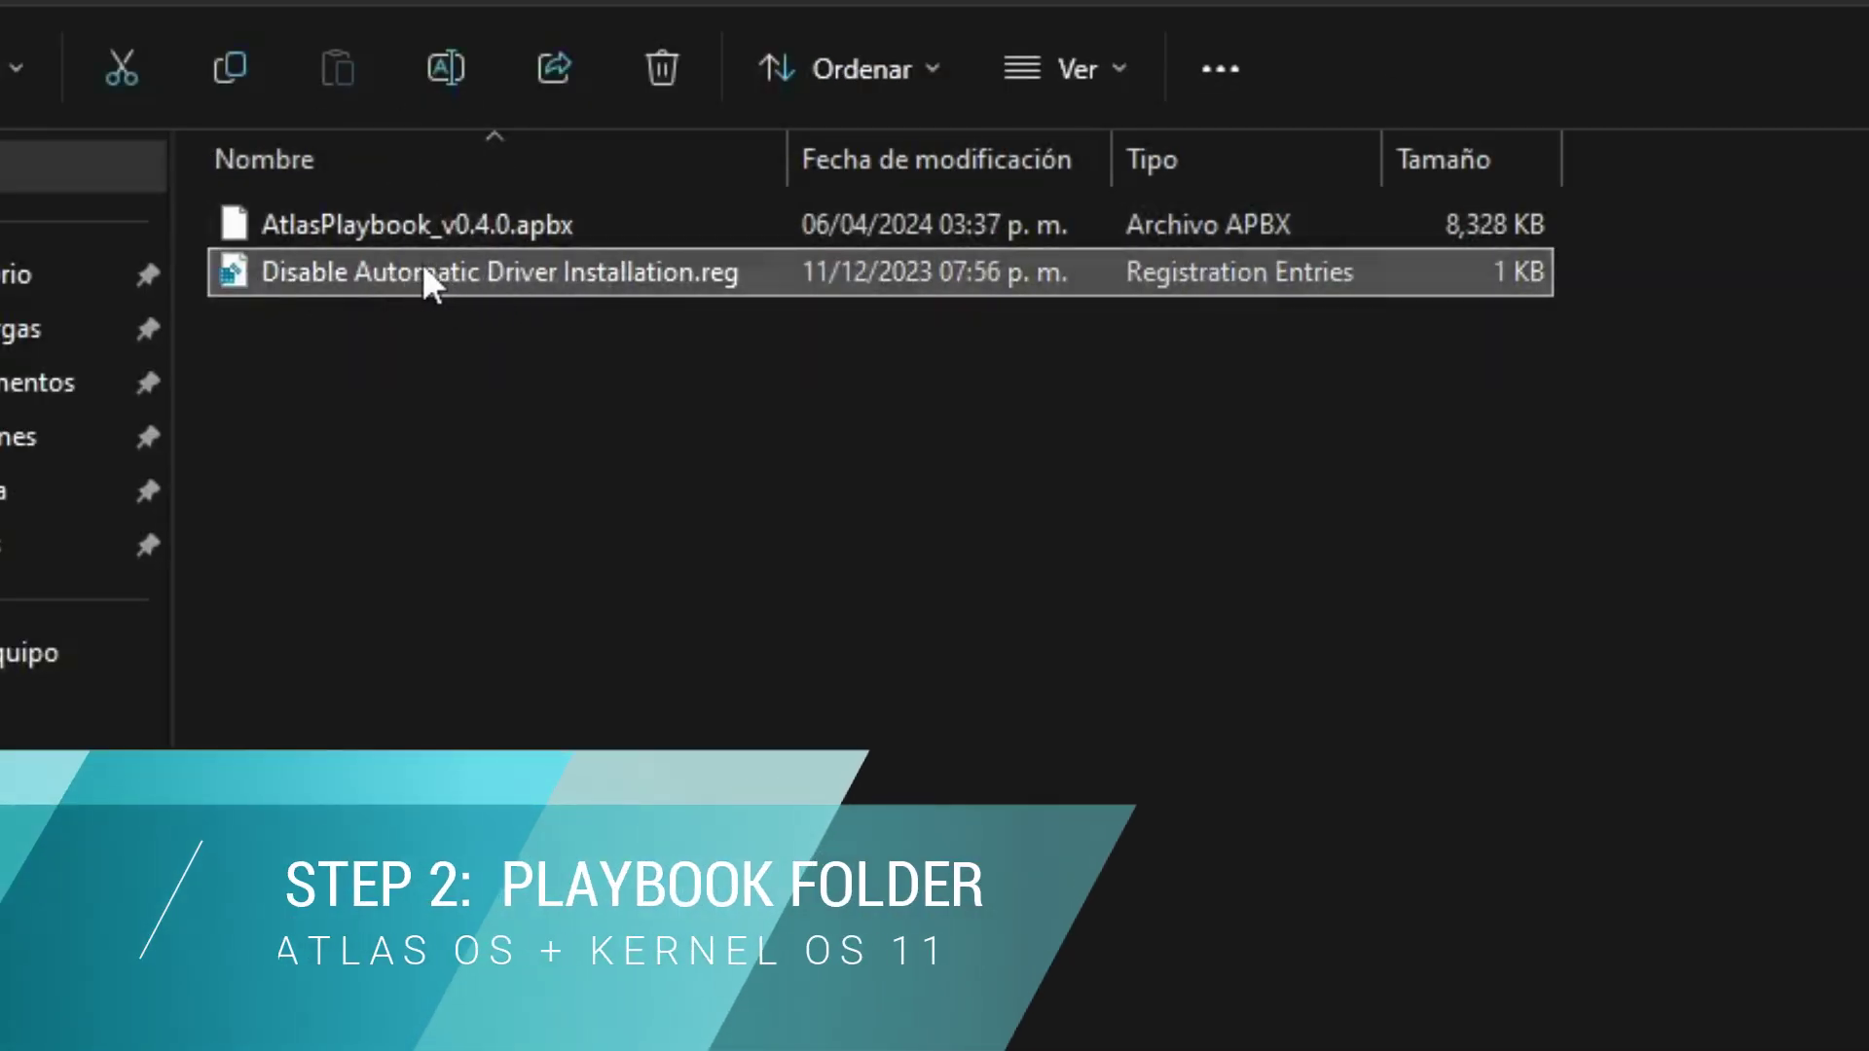
{"action": "right_click", "coordinate": [421, 262]}
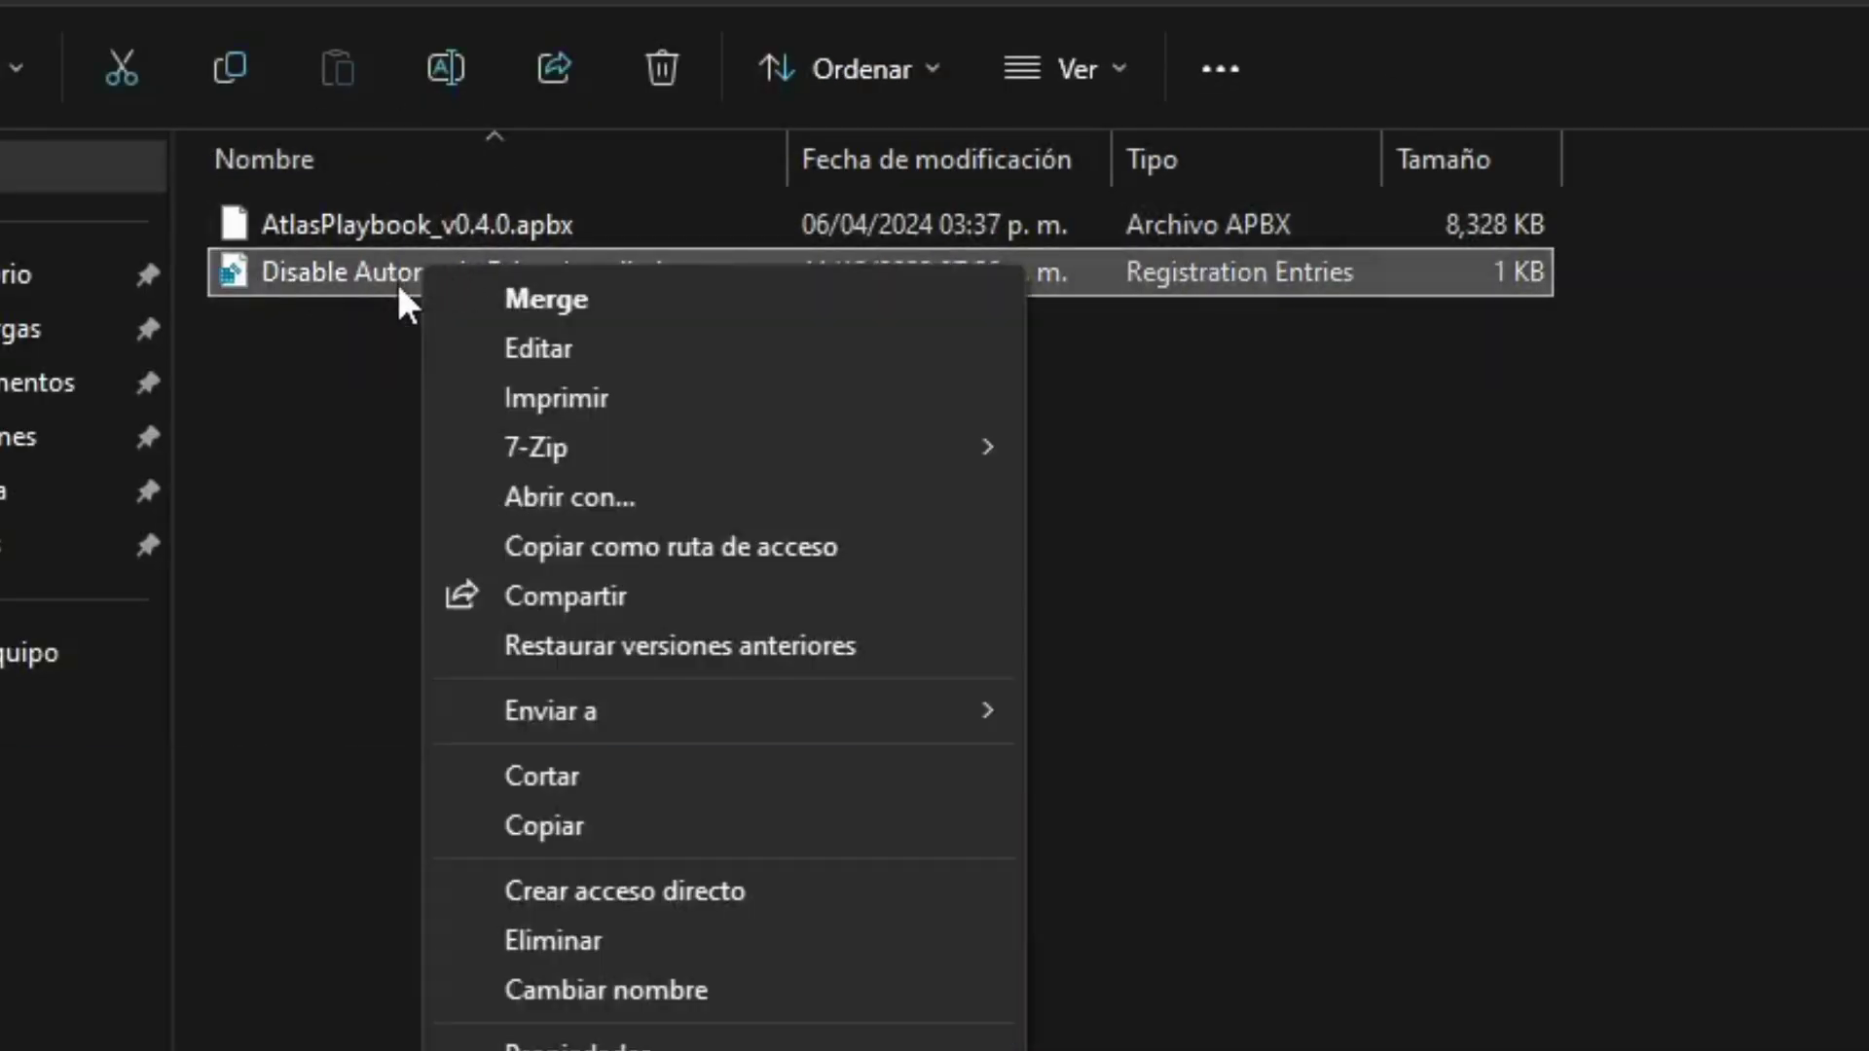
{"action": "double_click", "coordinate": [397, 284]}
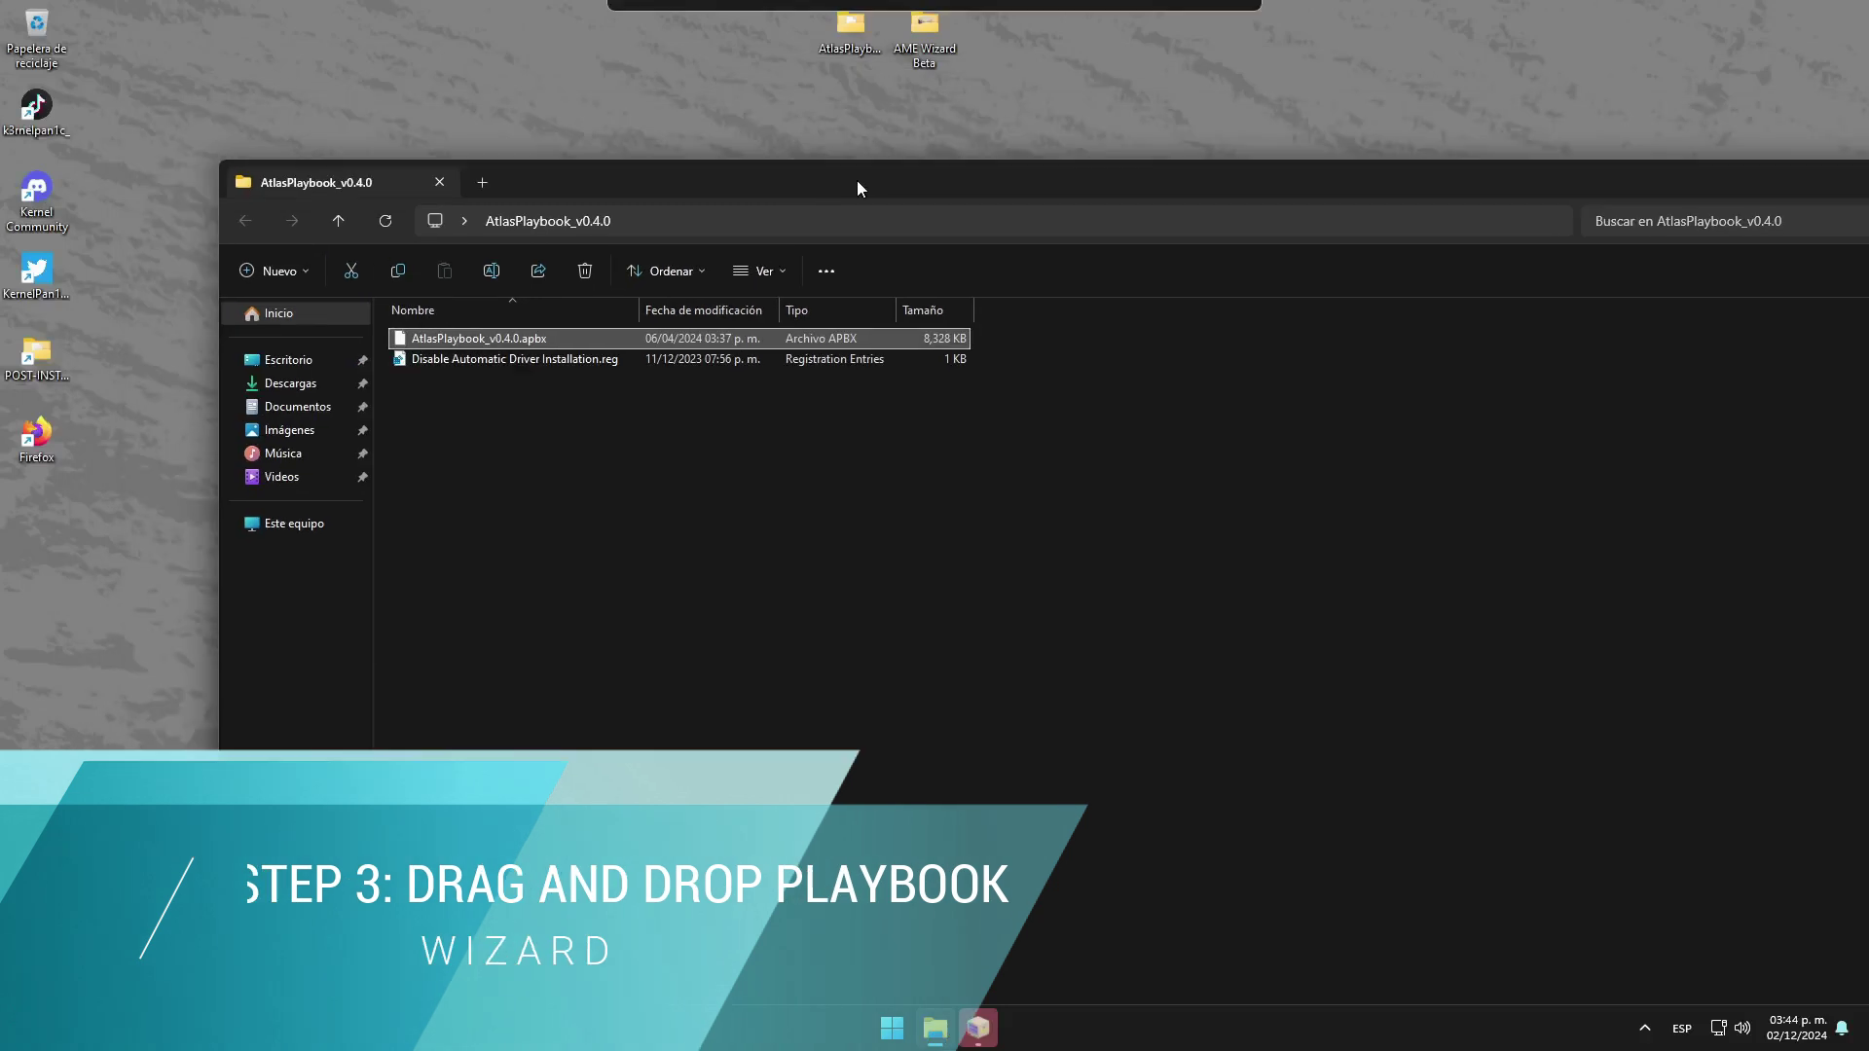
- Load the AtlasOS Playbook v0.4.0 into AME Wizard and hide the folder window
{"action": "left_click_drag", "start_coordinate": [857, 181], "coordinate": [1322, 594]}
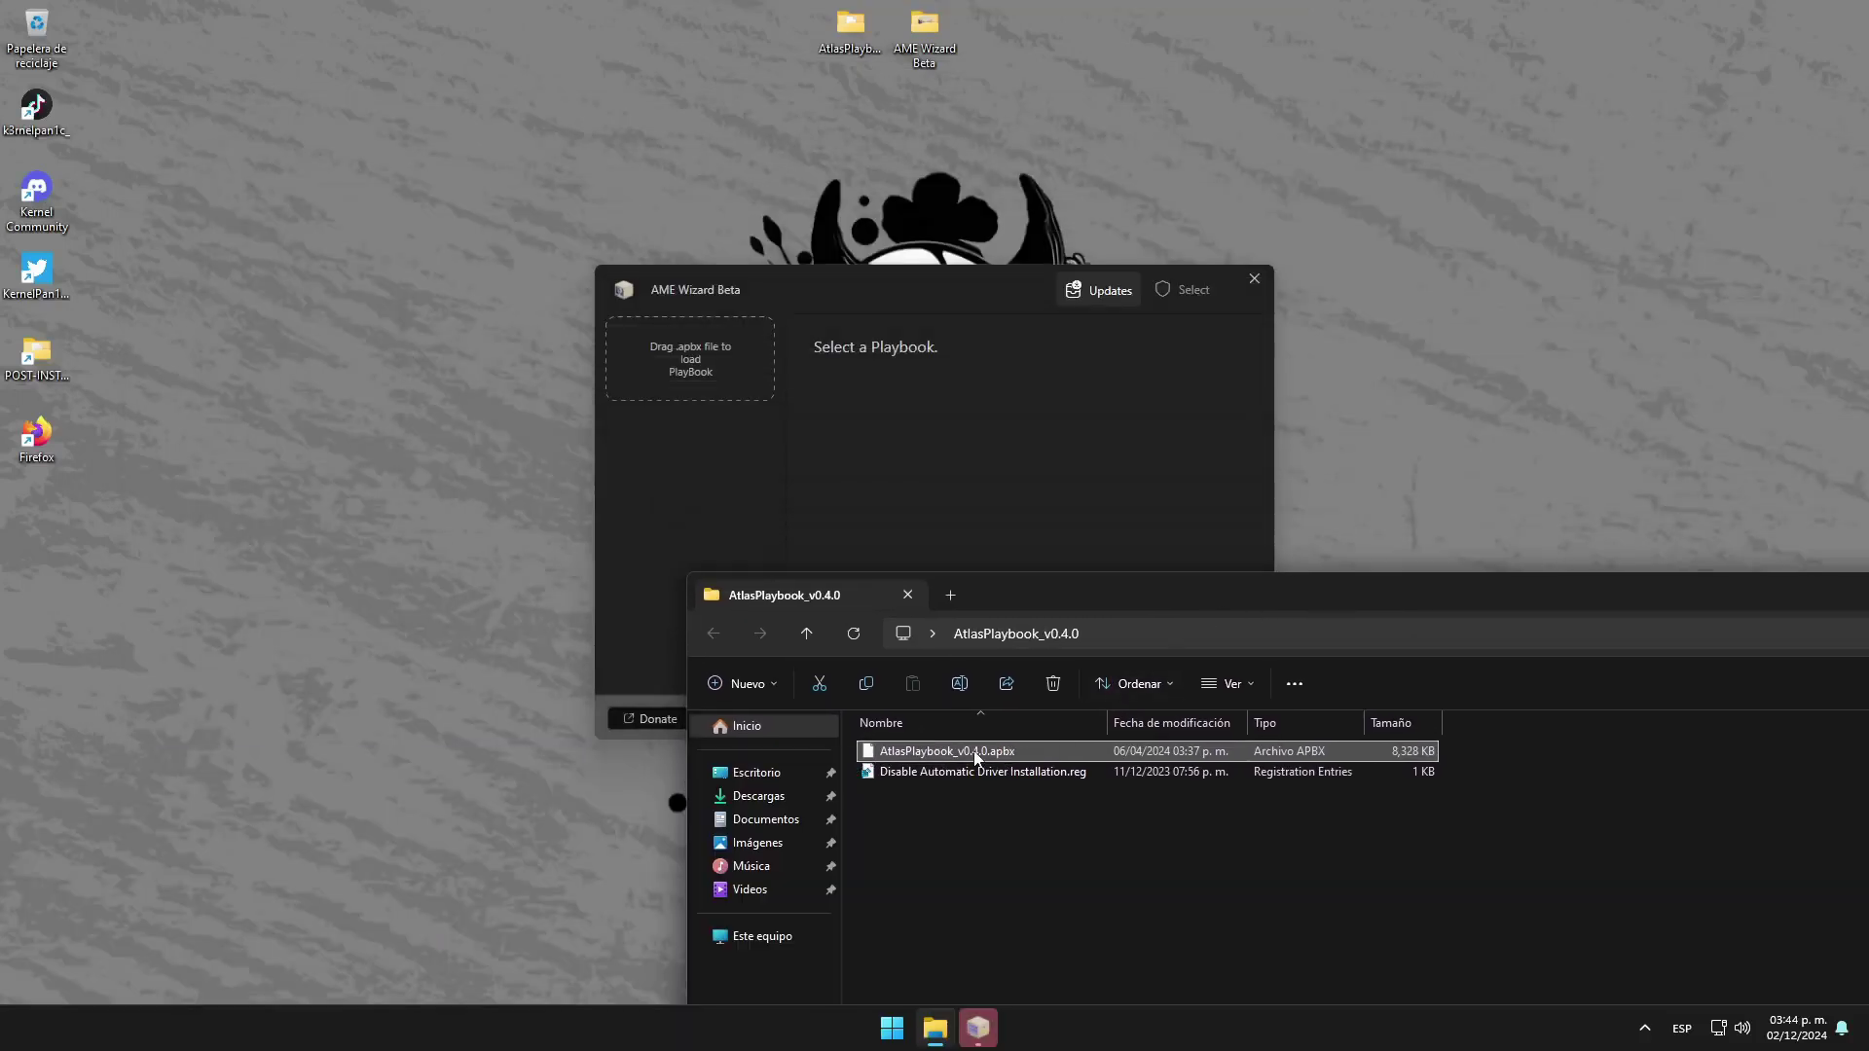
{"action": "left_click_drag", "start_coordinate": [977, 756], "coordinate": [707, 370]}
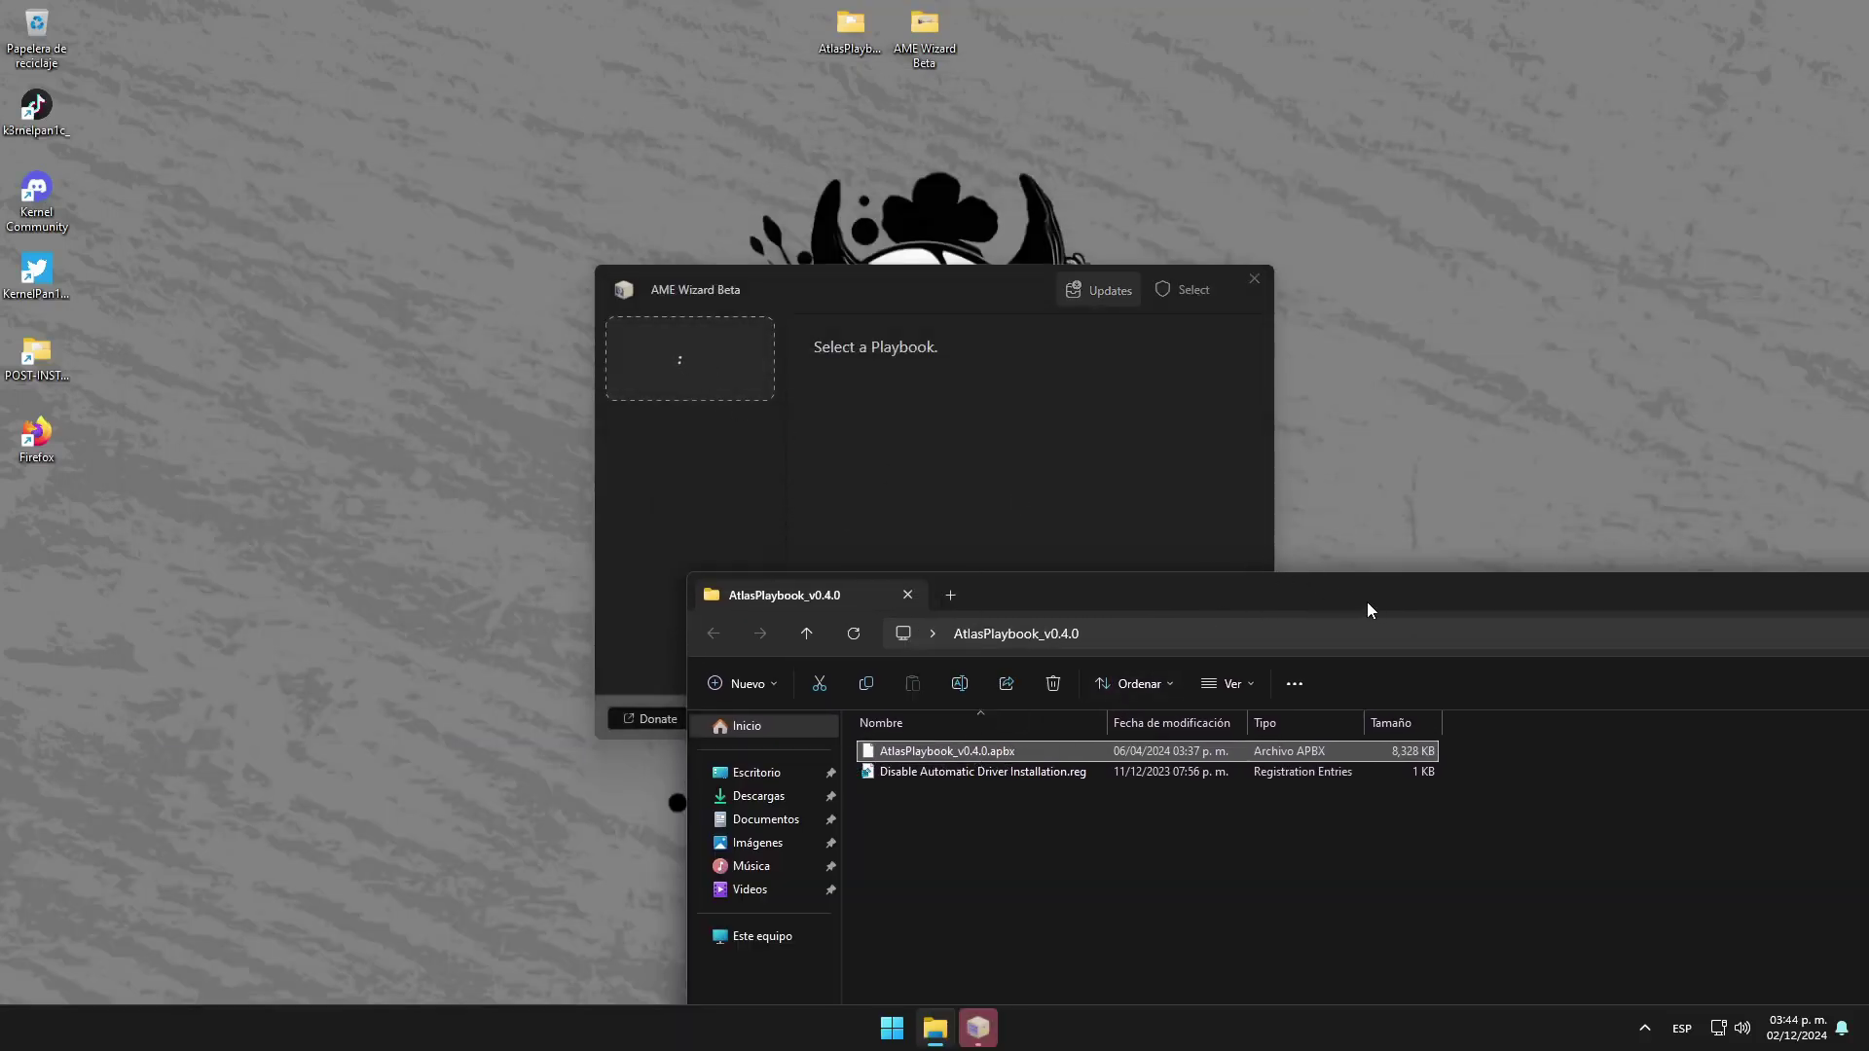
{"action": "left_click_drag", "start_coordinate": [1367, 608], "coordinate": [1201, 584]}
{"action": "left_click", "coordinate": [1715, 469]}
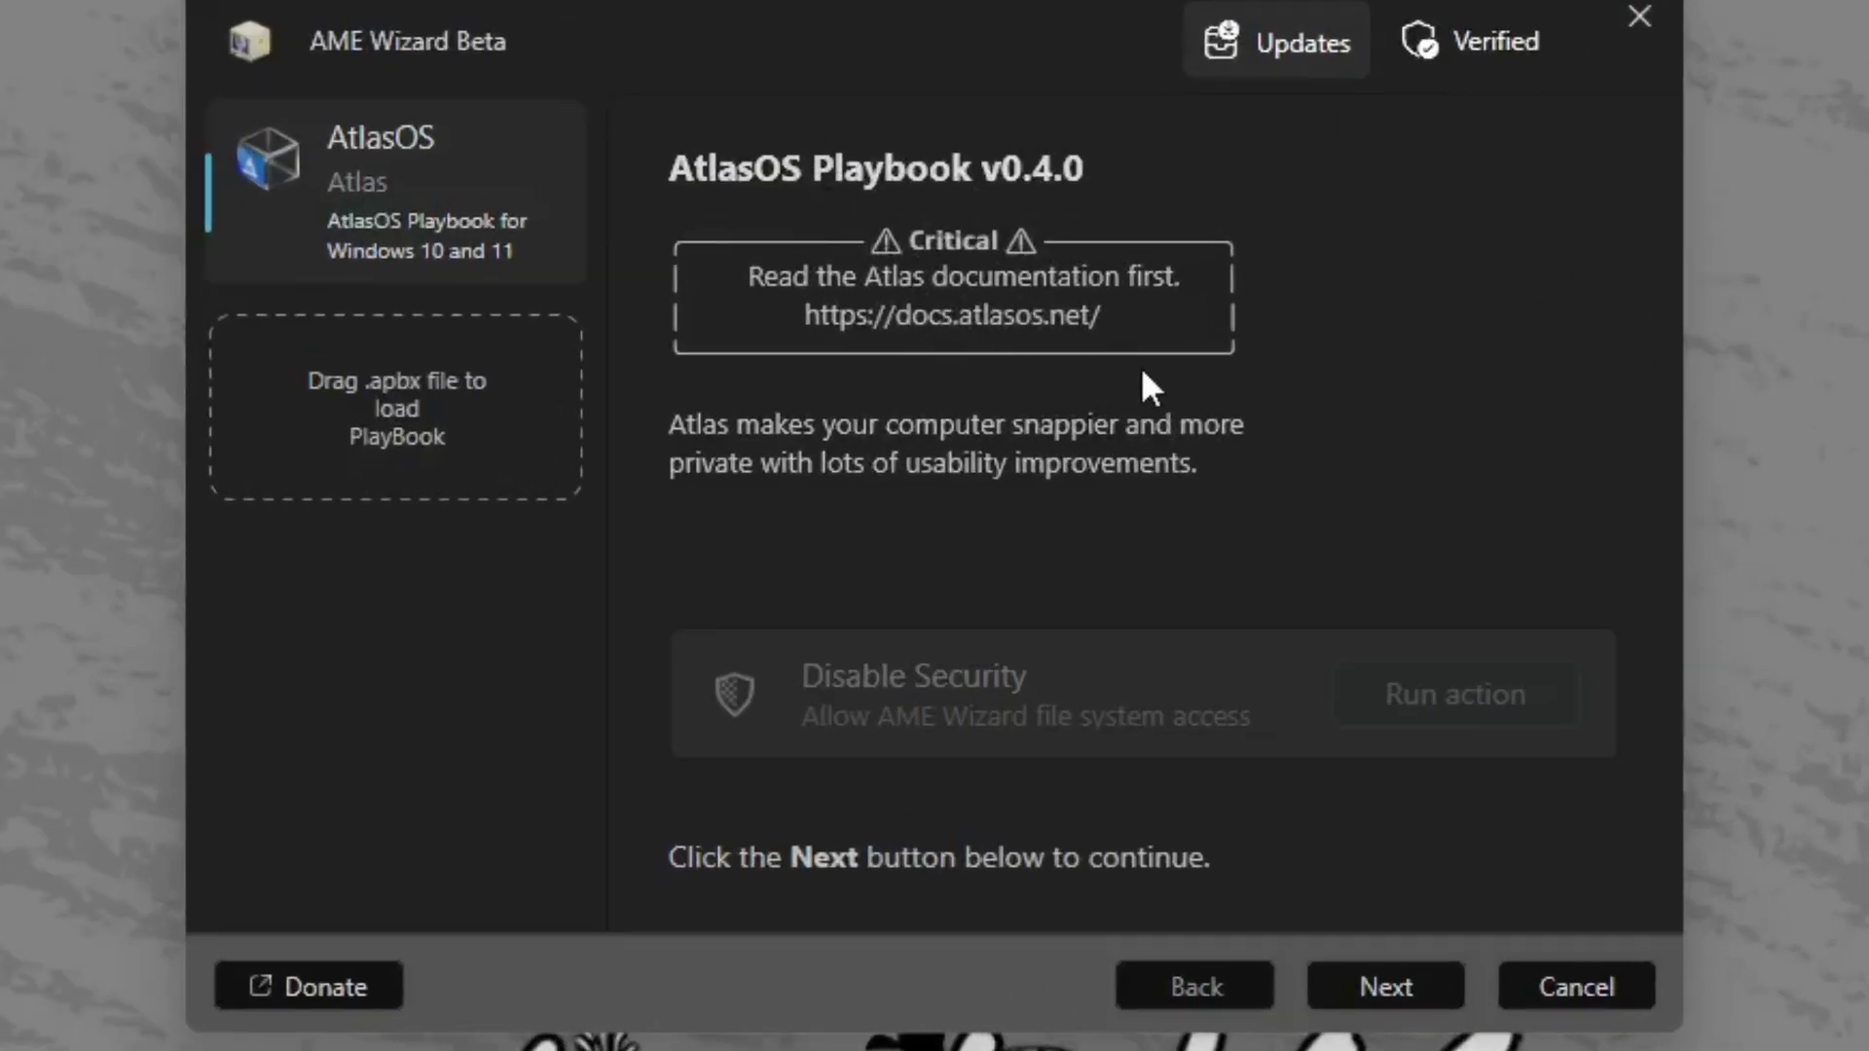
- Pass the requirements check, skip playbook updates, and agree to the license terms
{"action": "left_click", "coordinate": [1381, 994]}
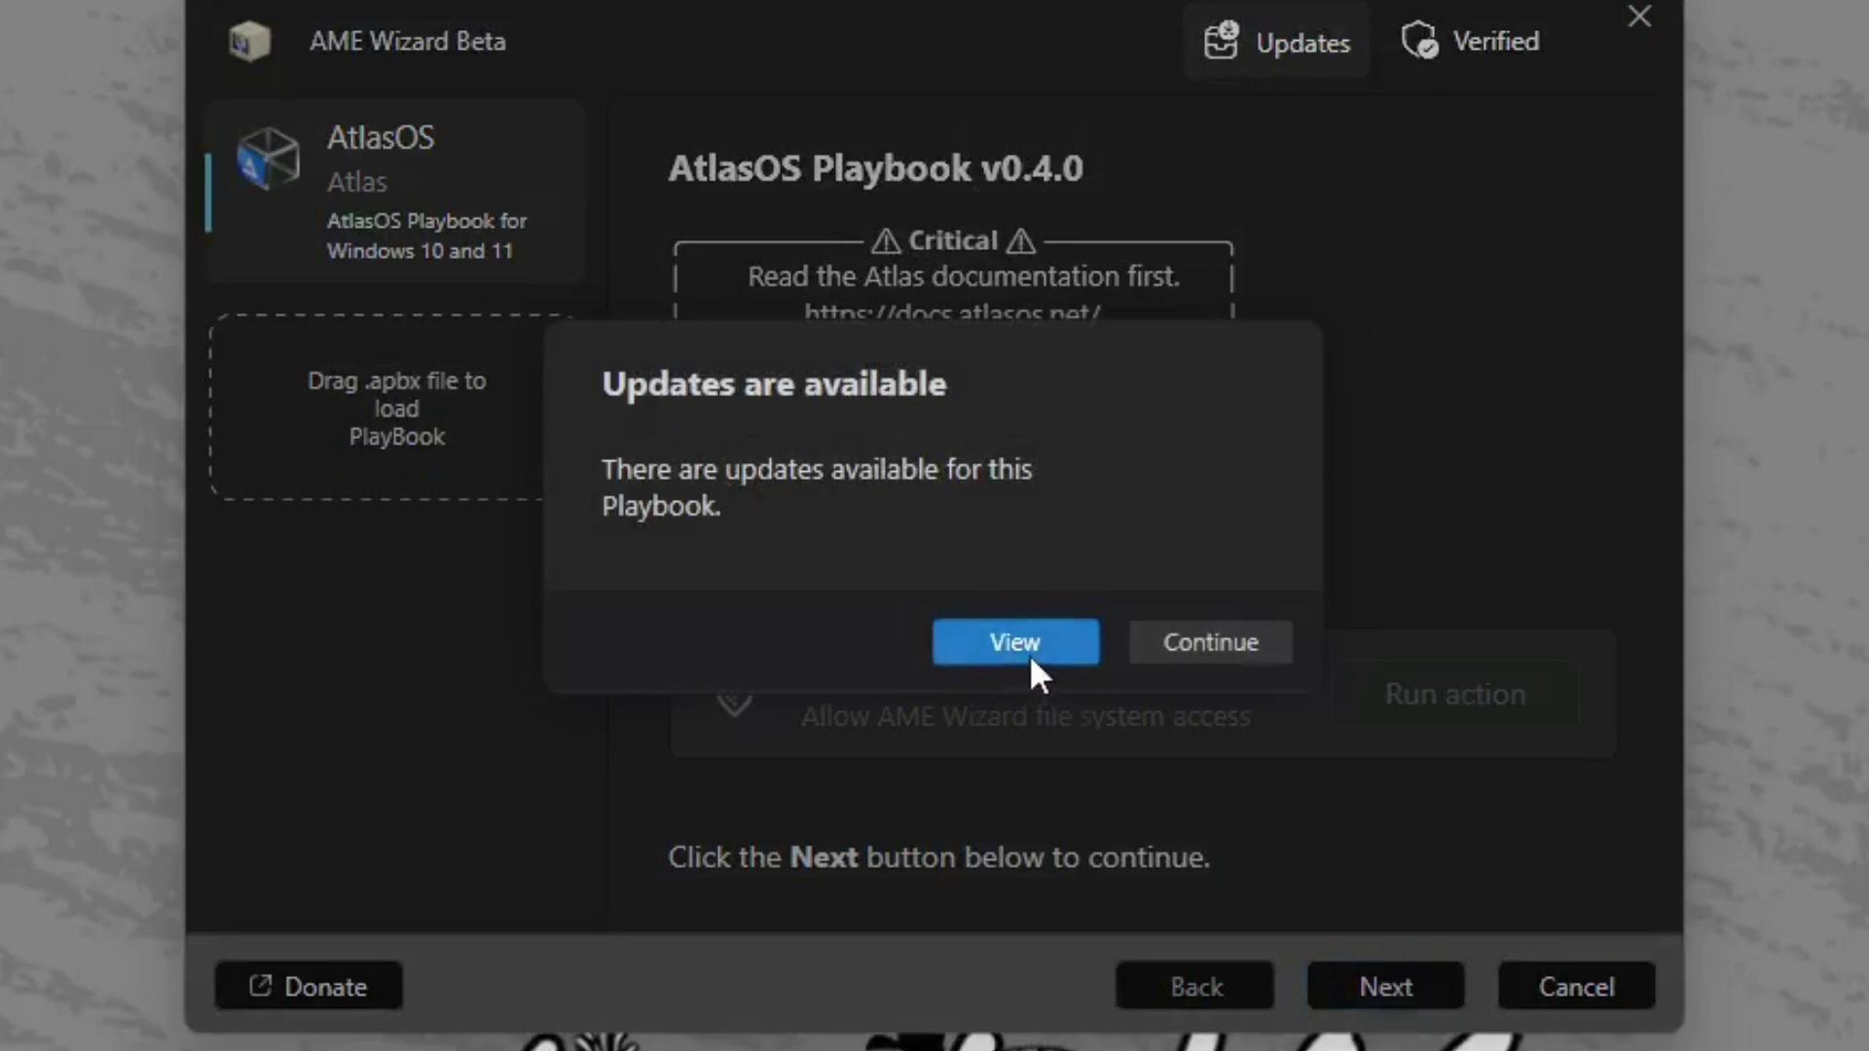
{"action": "left_click", "coordinate": [1213, 642]}
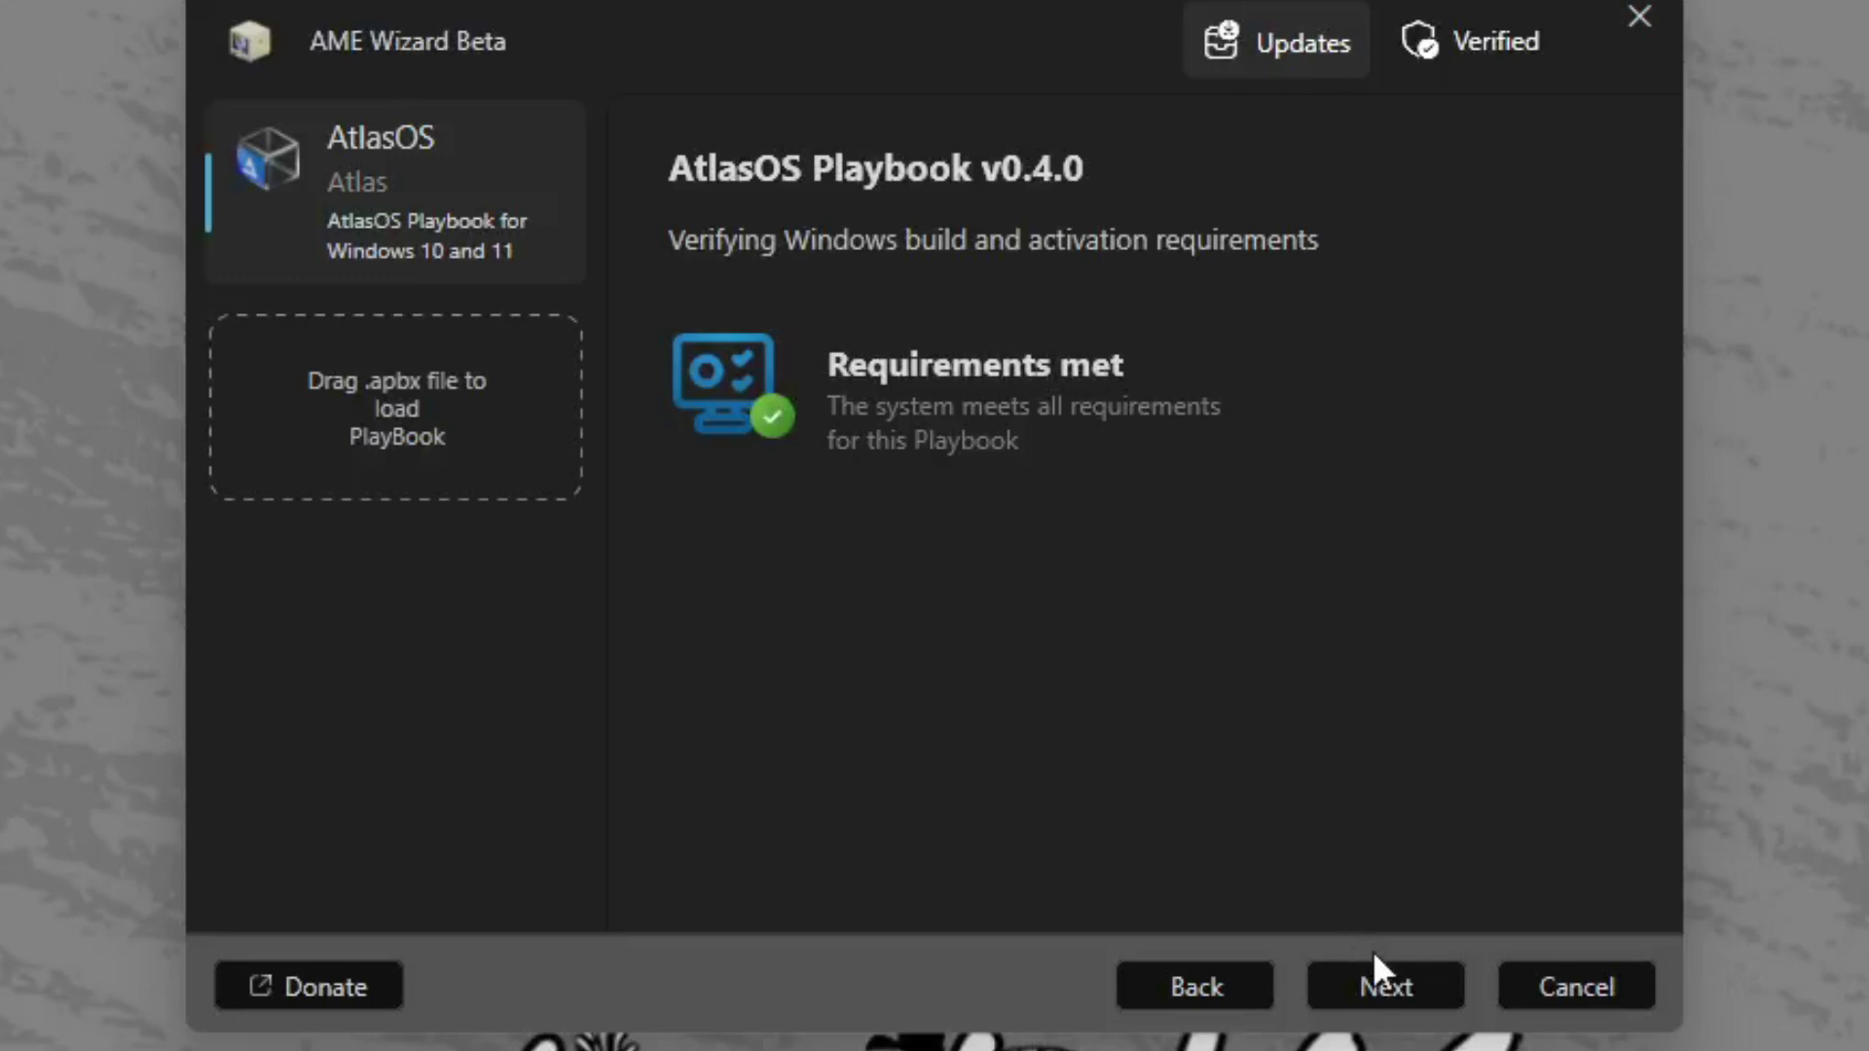
{"action": "left_click", "coordinate": [1378, 975]}
{"action": "scroll", "coordinate": [1042, 674], "scroll_direction": "down", "scroll_amount": 1}
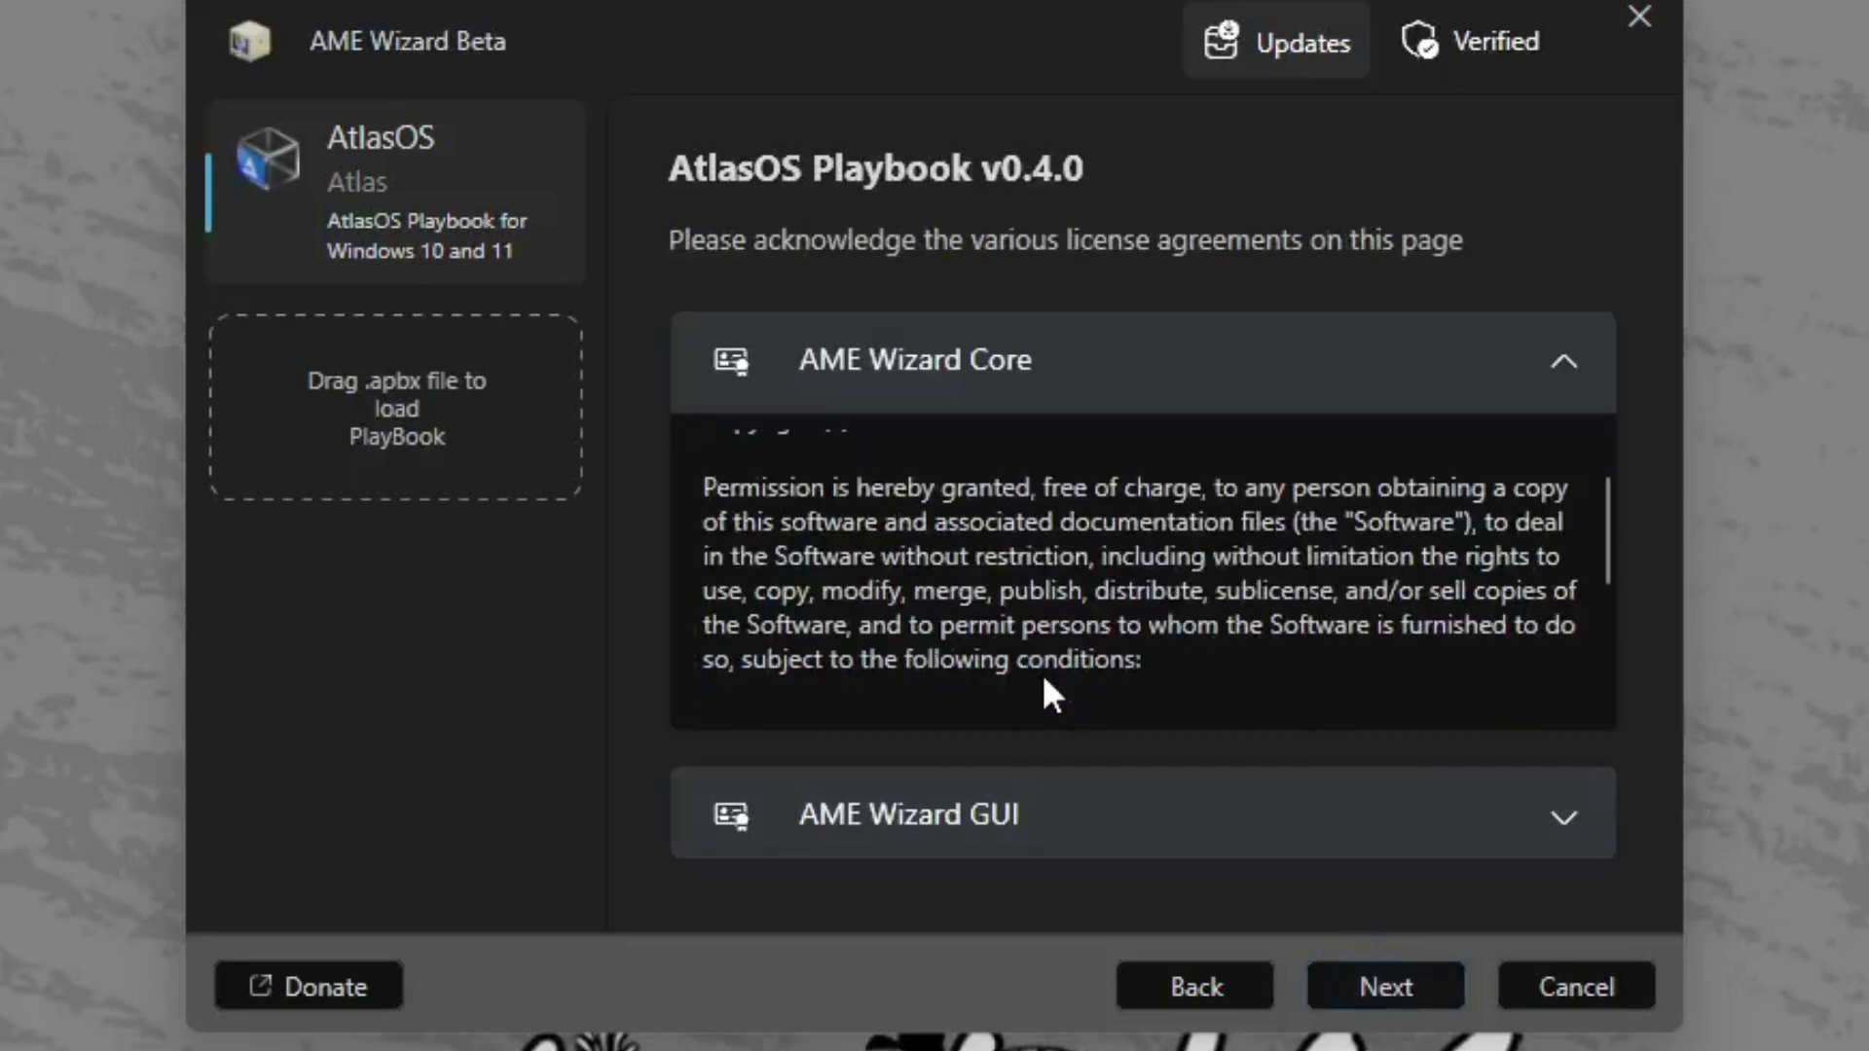
{"action": "scroll", "coordinate": [1042, 673], "scroll_direction": "down", "scroll_amount": 3}
{"action": "left_click", "coordinate": [1392, 993]}
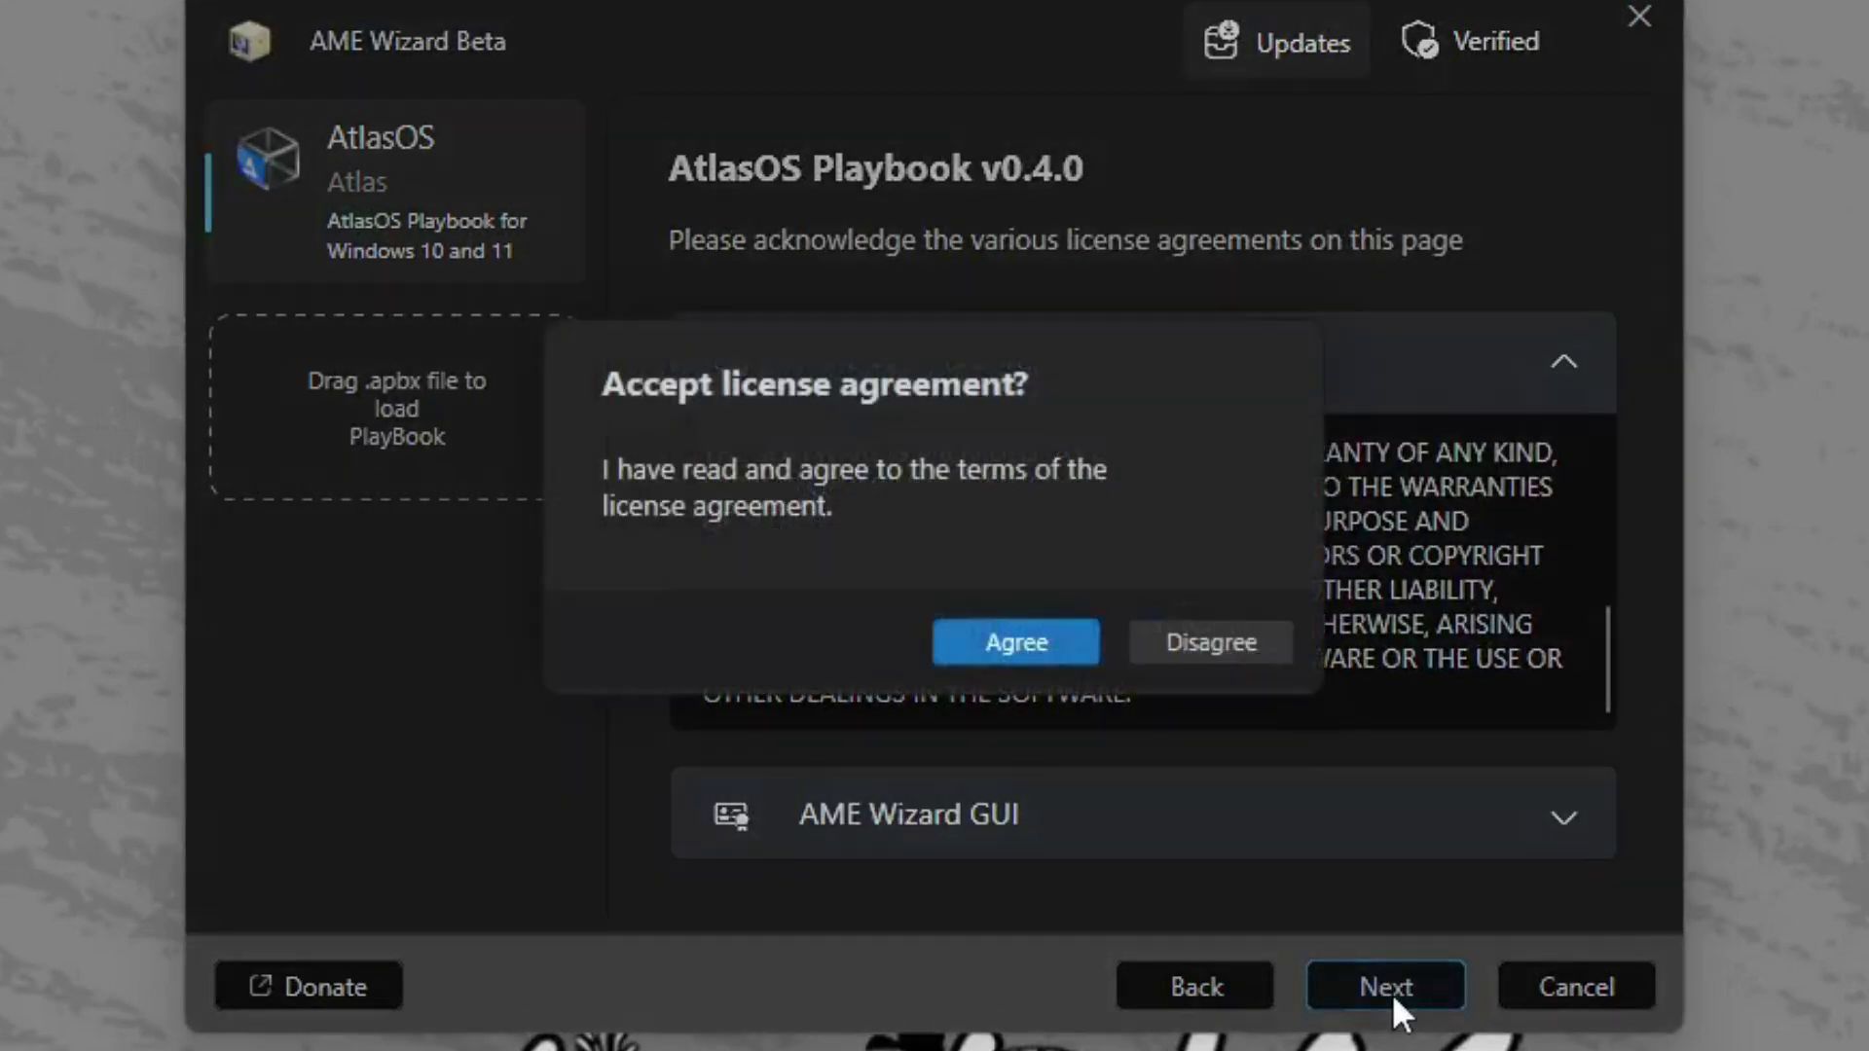
{"action": "left_click", "coordinate": [1024, 645]}
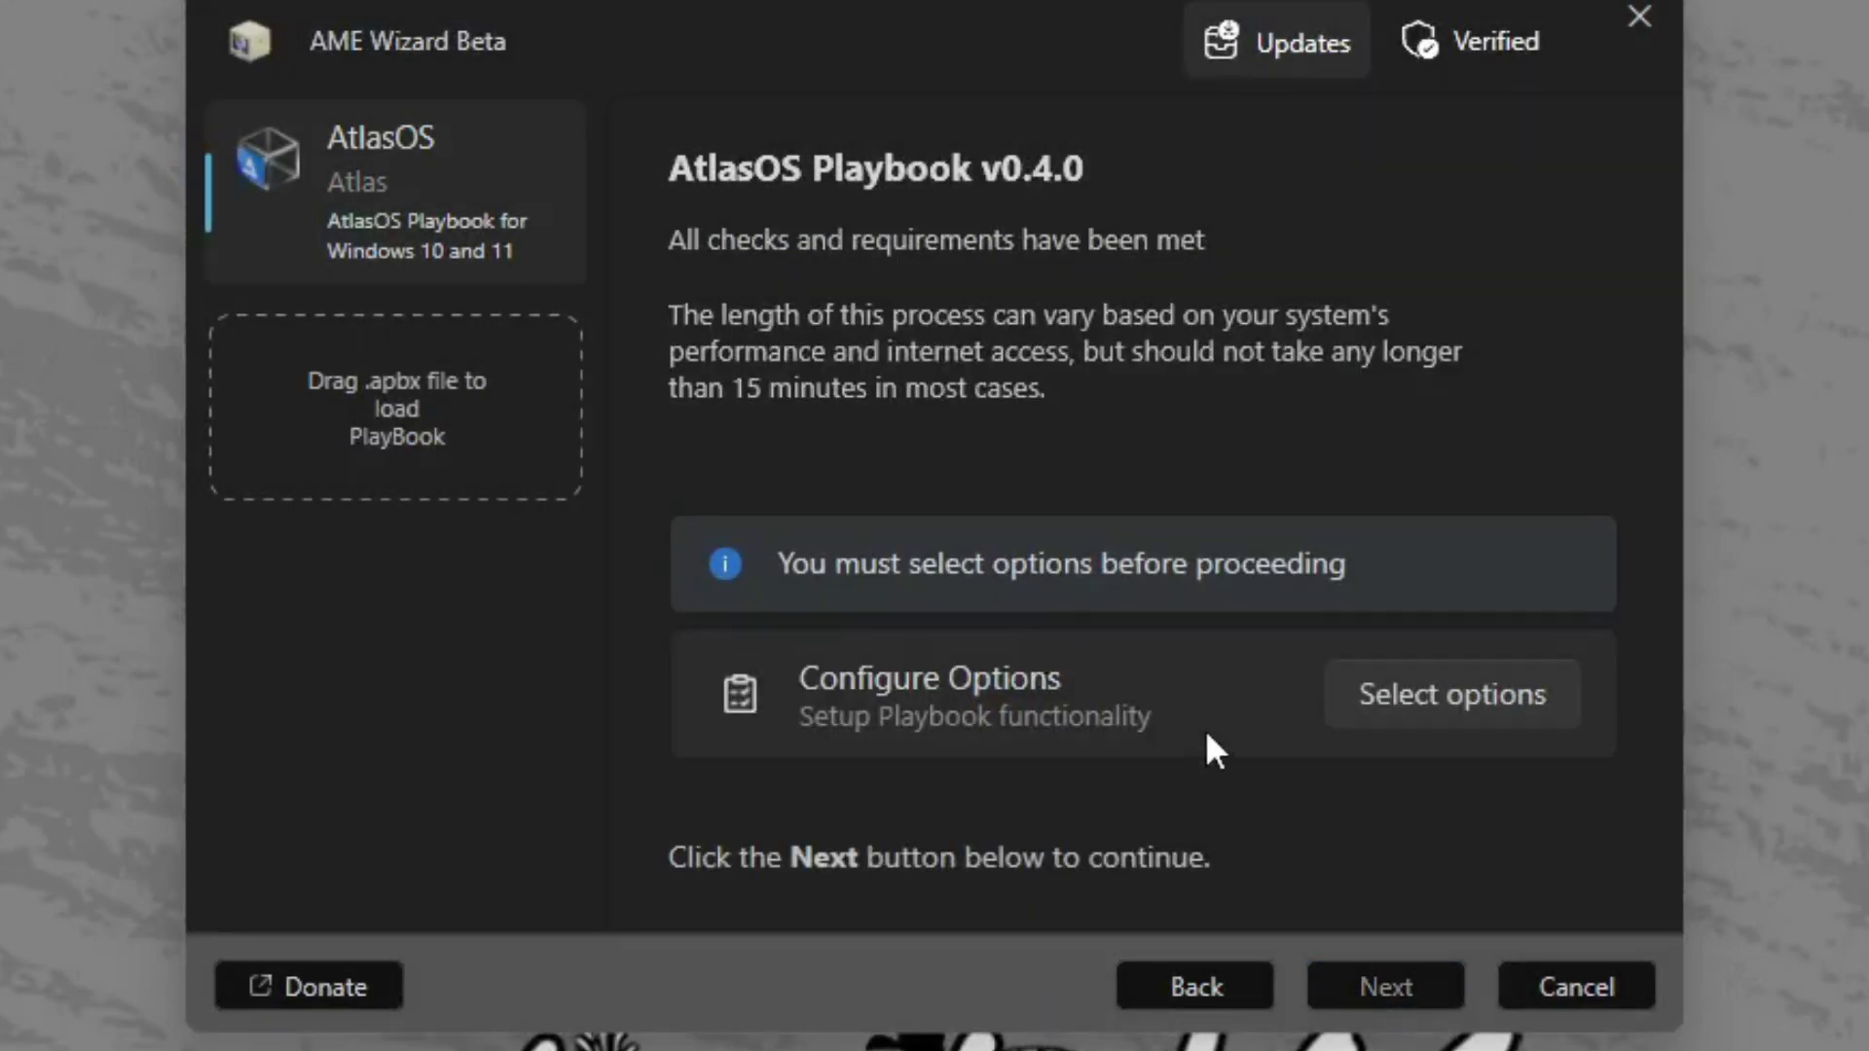
- Keep default choices for Defender, Mitigations, Core Isolation and the feature pages
{"action": "left_click", "coordinate": [1415, 711]}
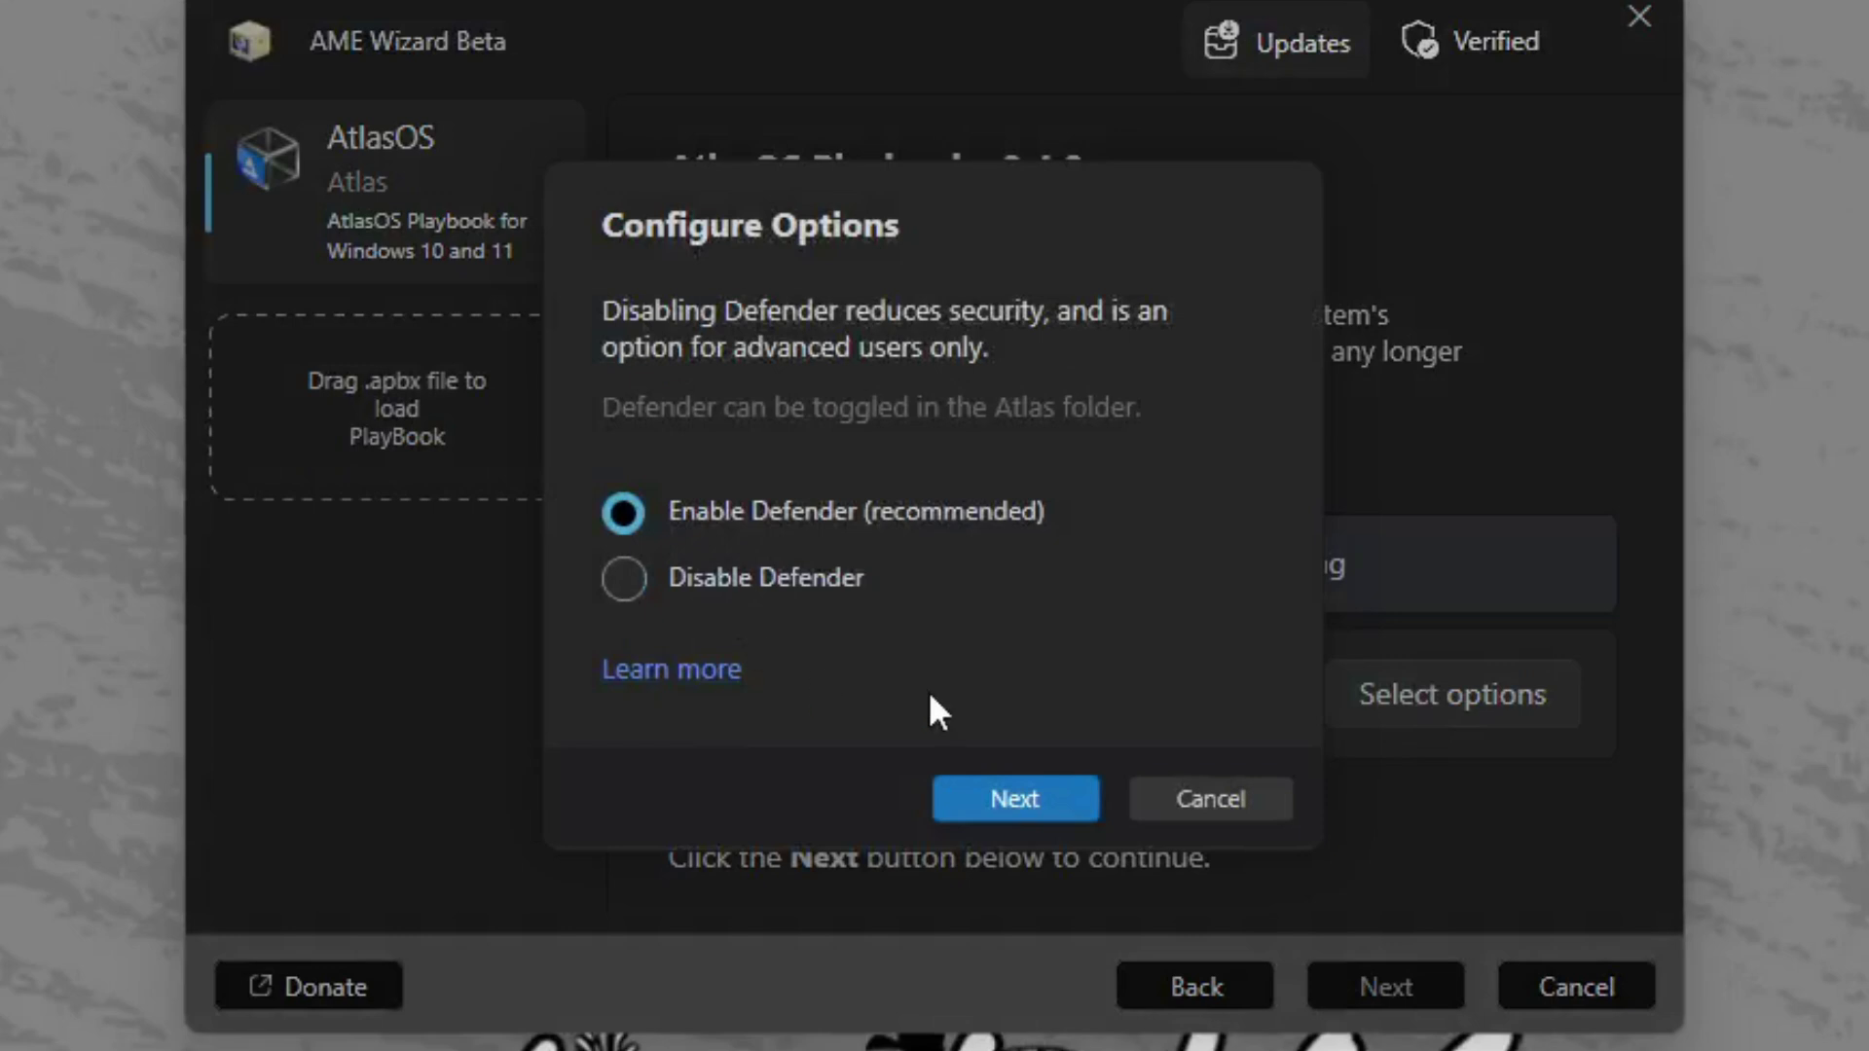
{"action": "left_click", "coordinate": [992, 797]}
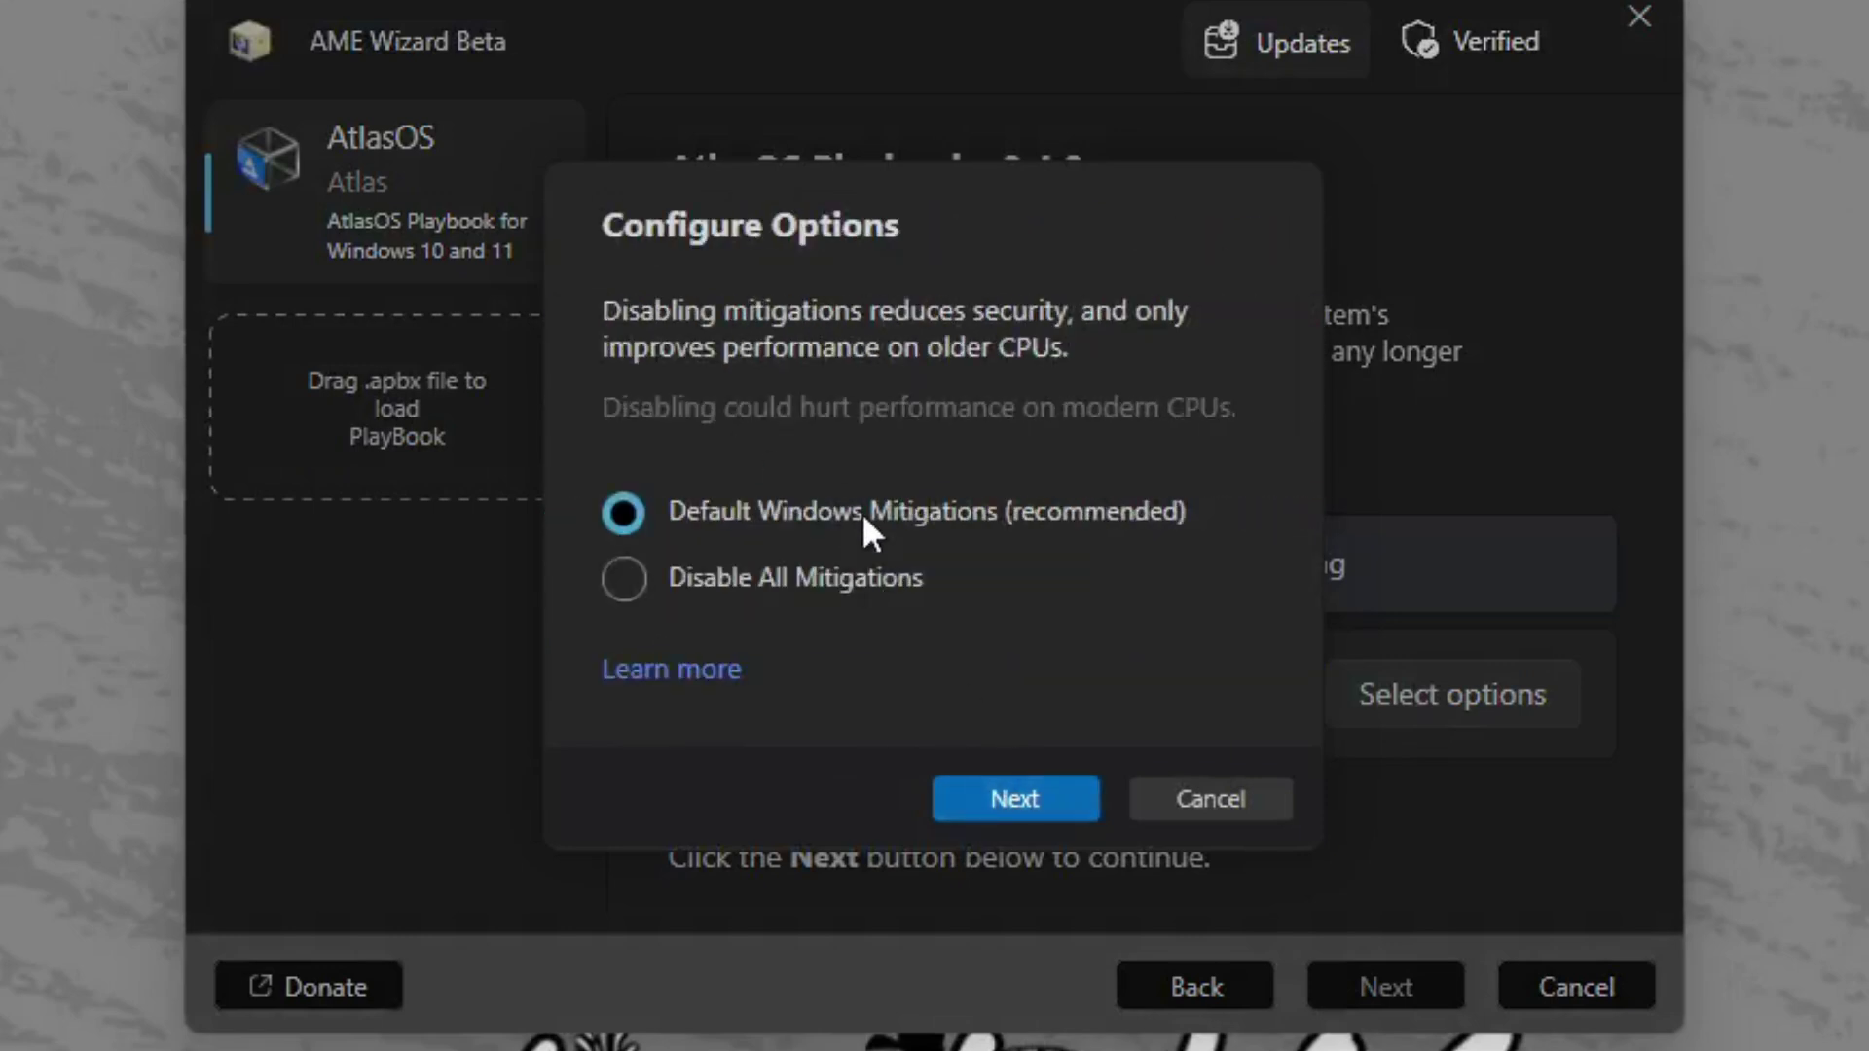
{"action": "left_click", "coordinate": [1021, 800]}
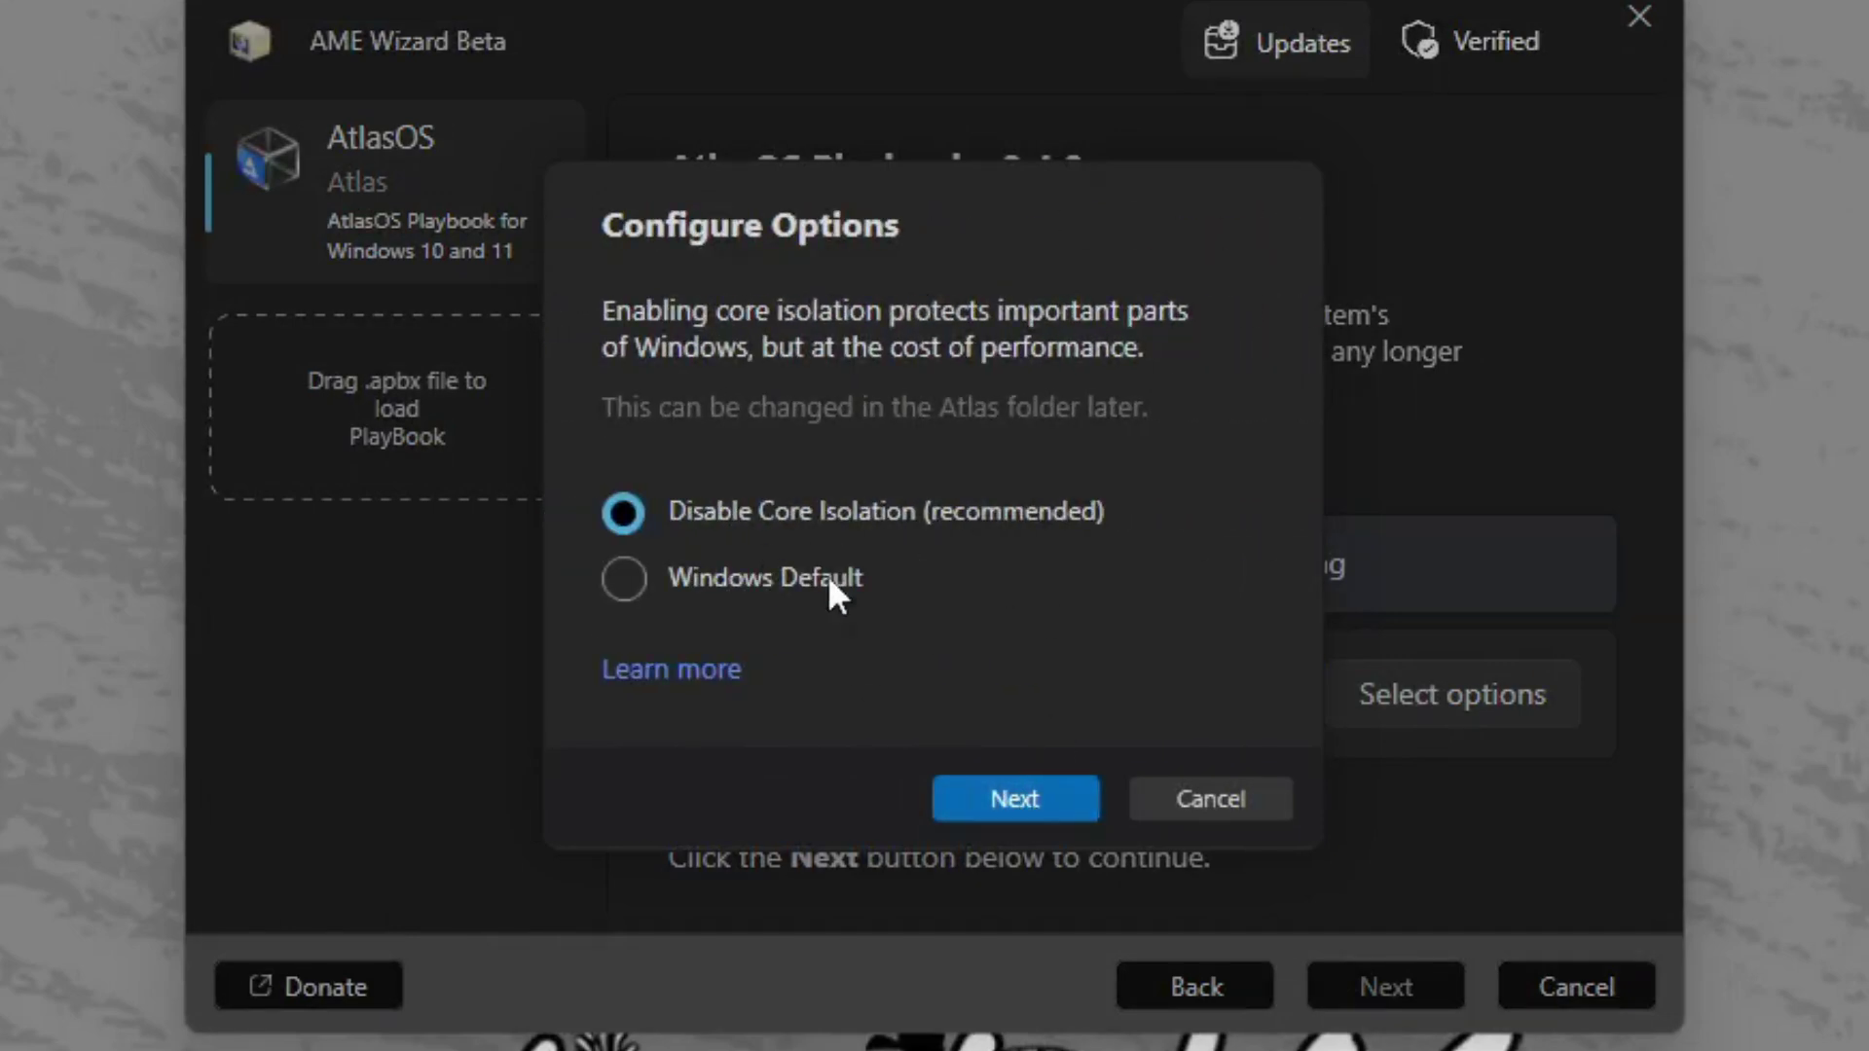
{"action": "left_click", "coordinate": [1018, 806]}
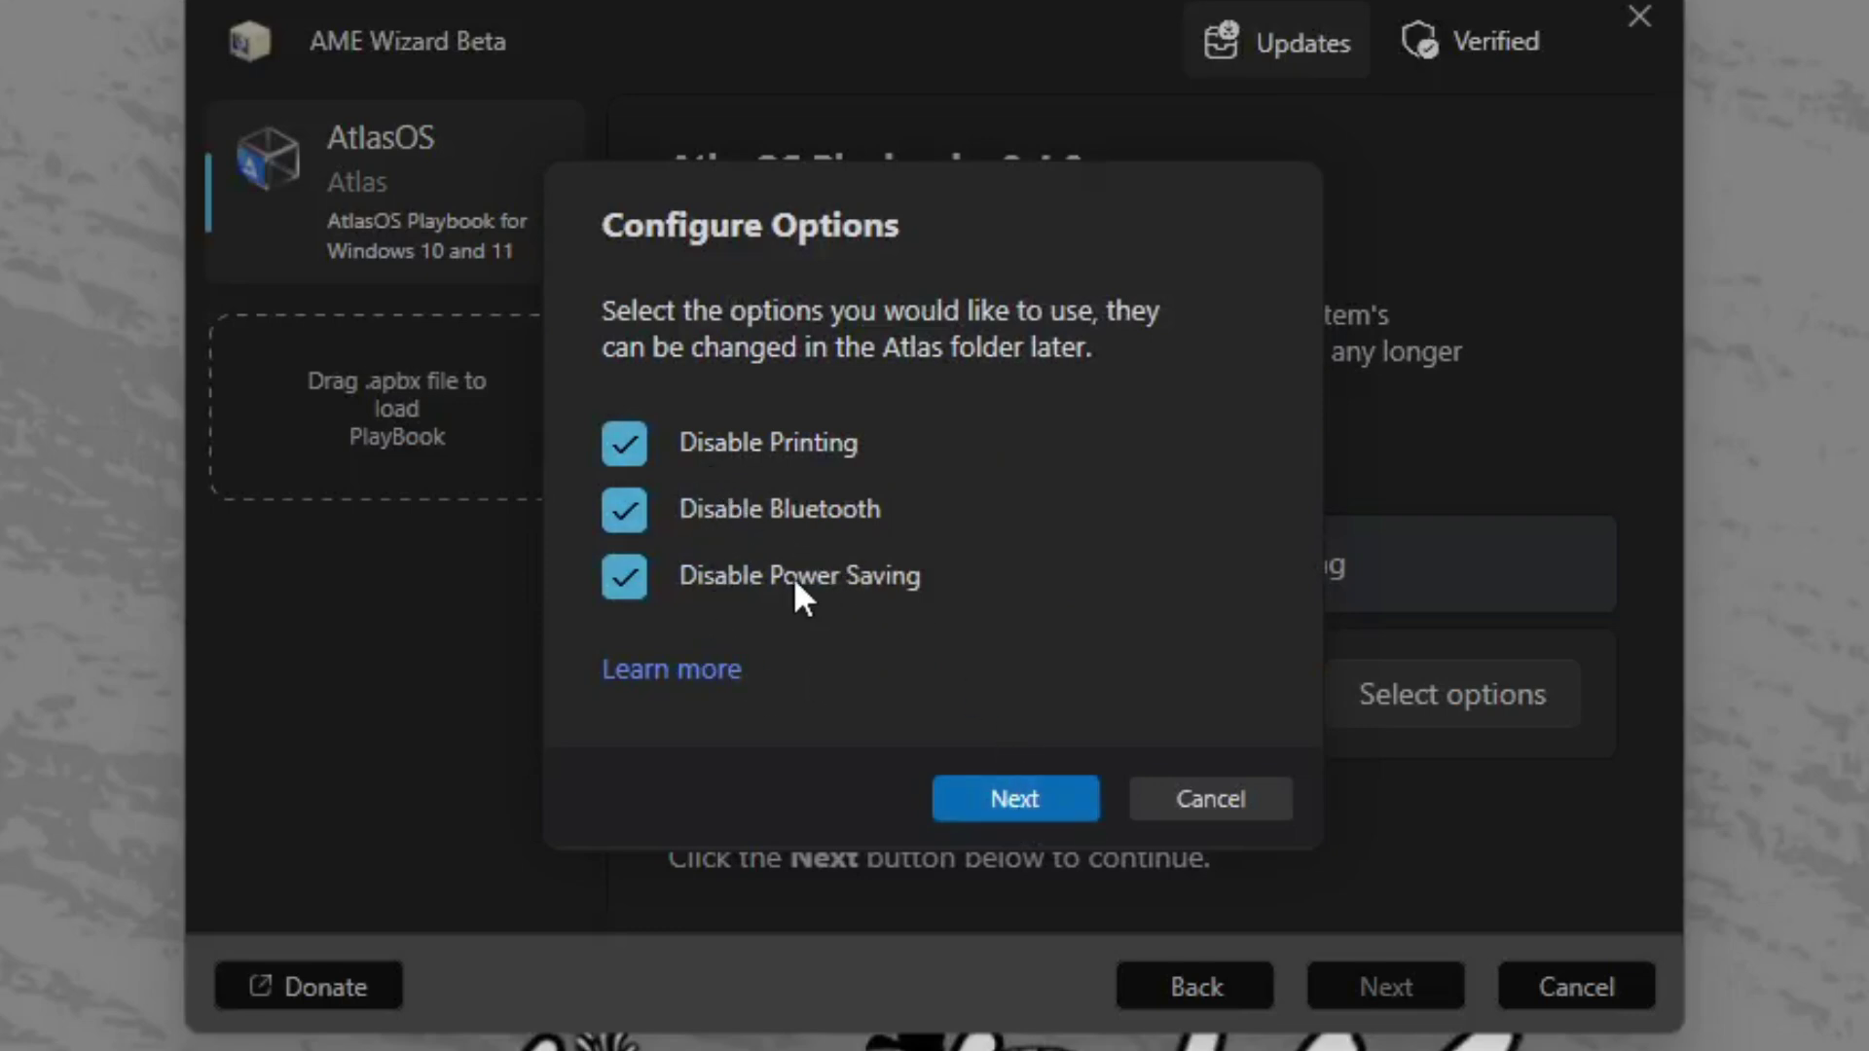
{"action": "left_click", "coordinate": [986, 793]}
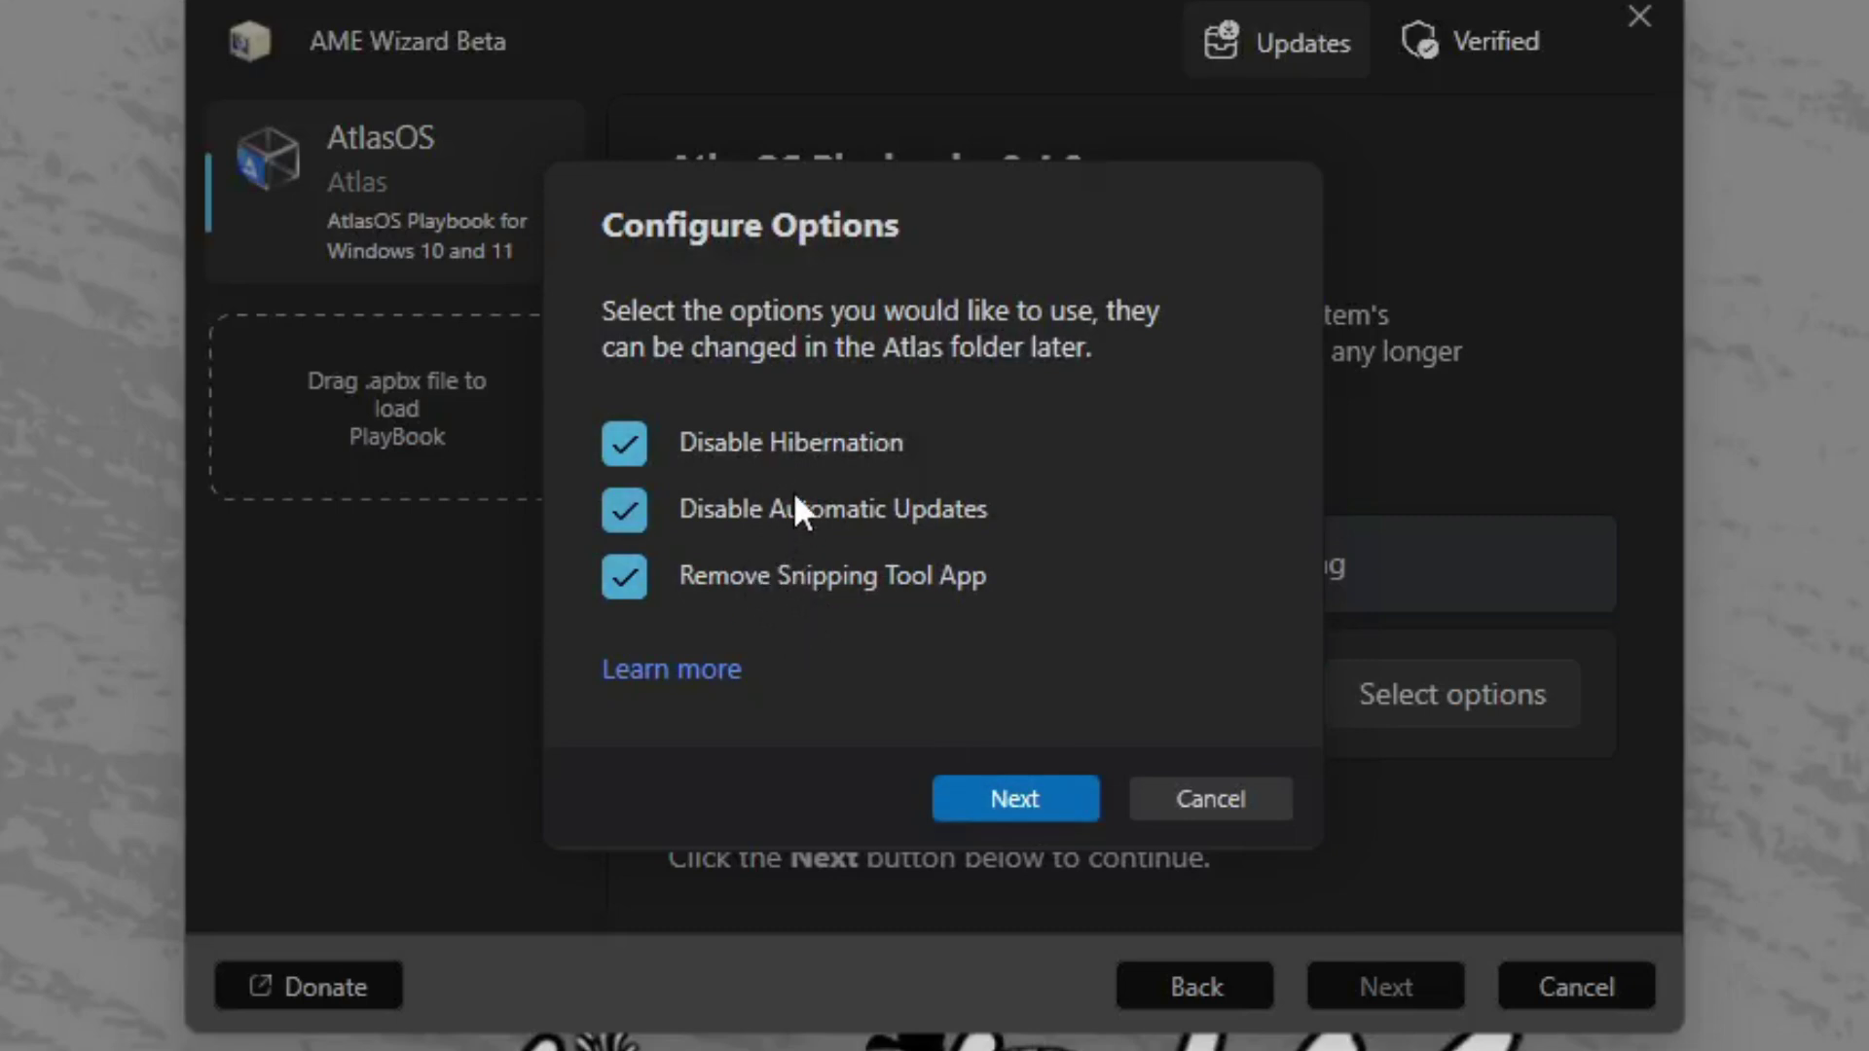
{"action": "left_click", "coordinate": [1043, 808]}
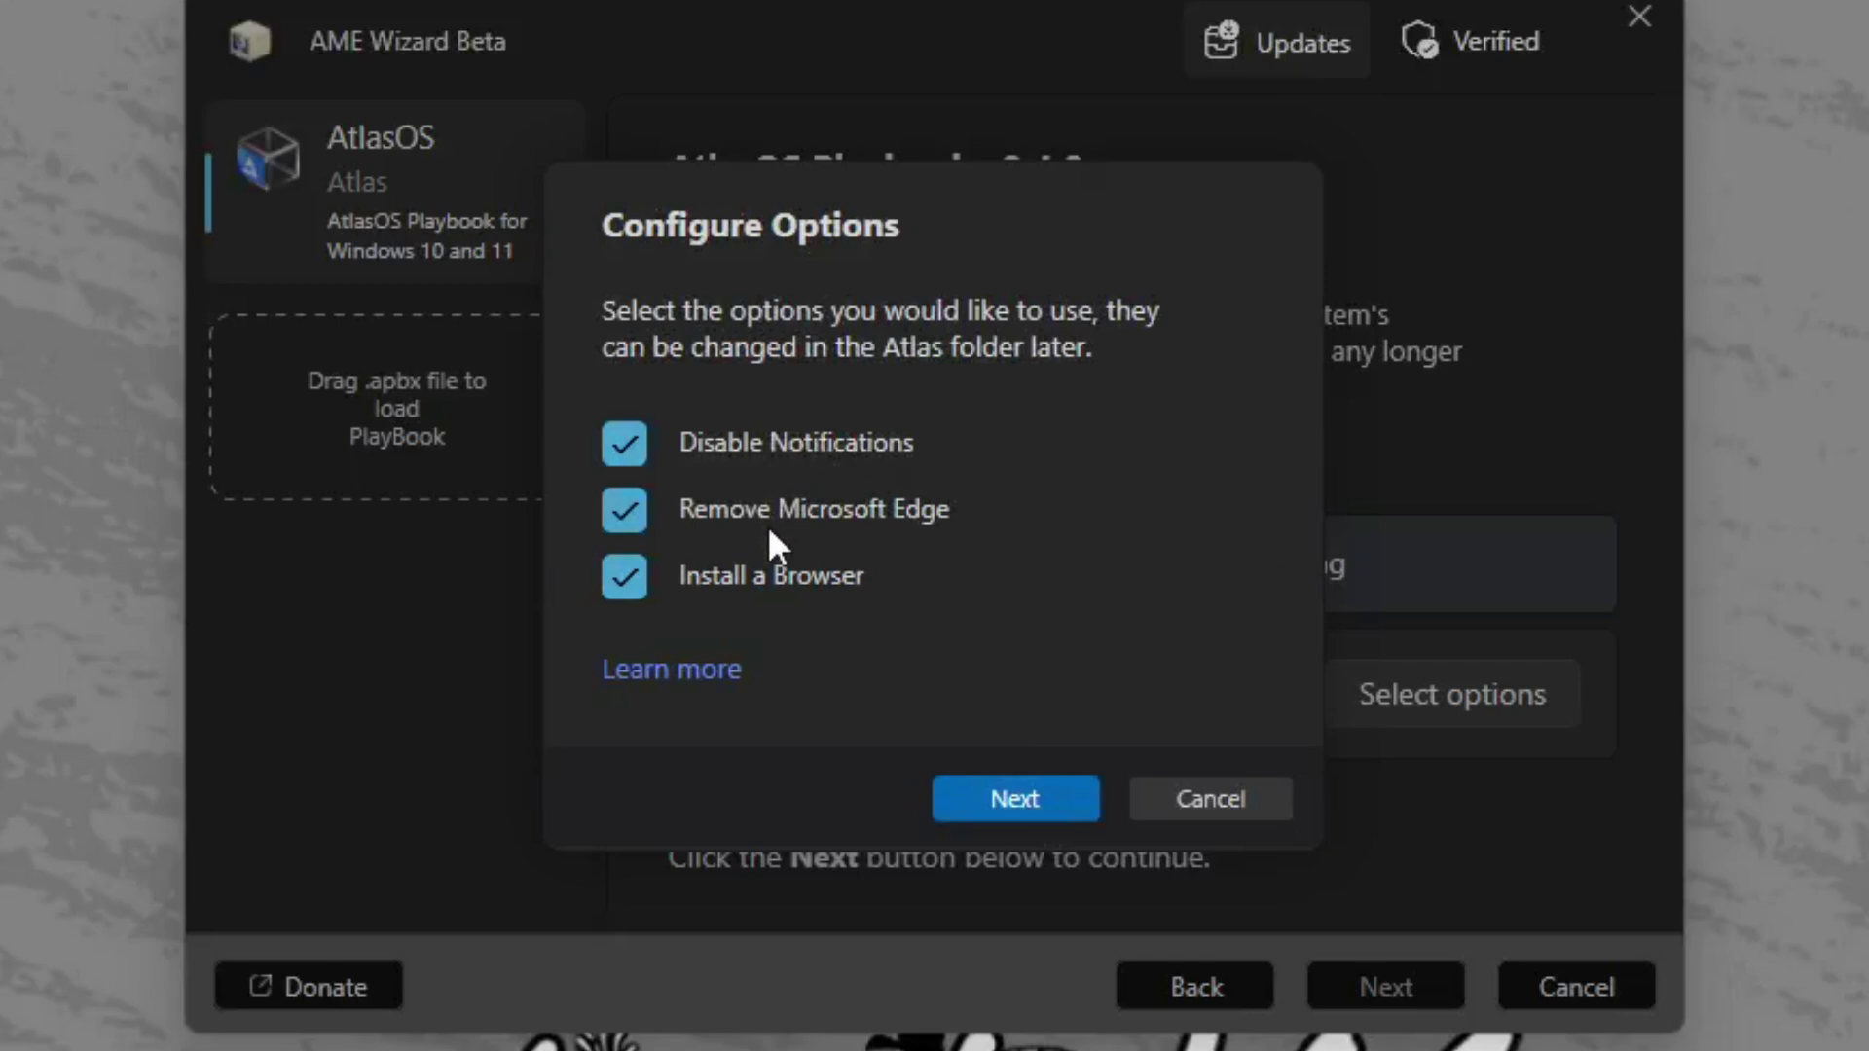
- Keep Microsoft Edge and Firefox as default browser, then start applying the playbook
{"action": "left_click", "coordinate": [624, 509]}
{"action": "left_click", "coordinate": [1026, 800]}
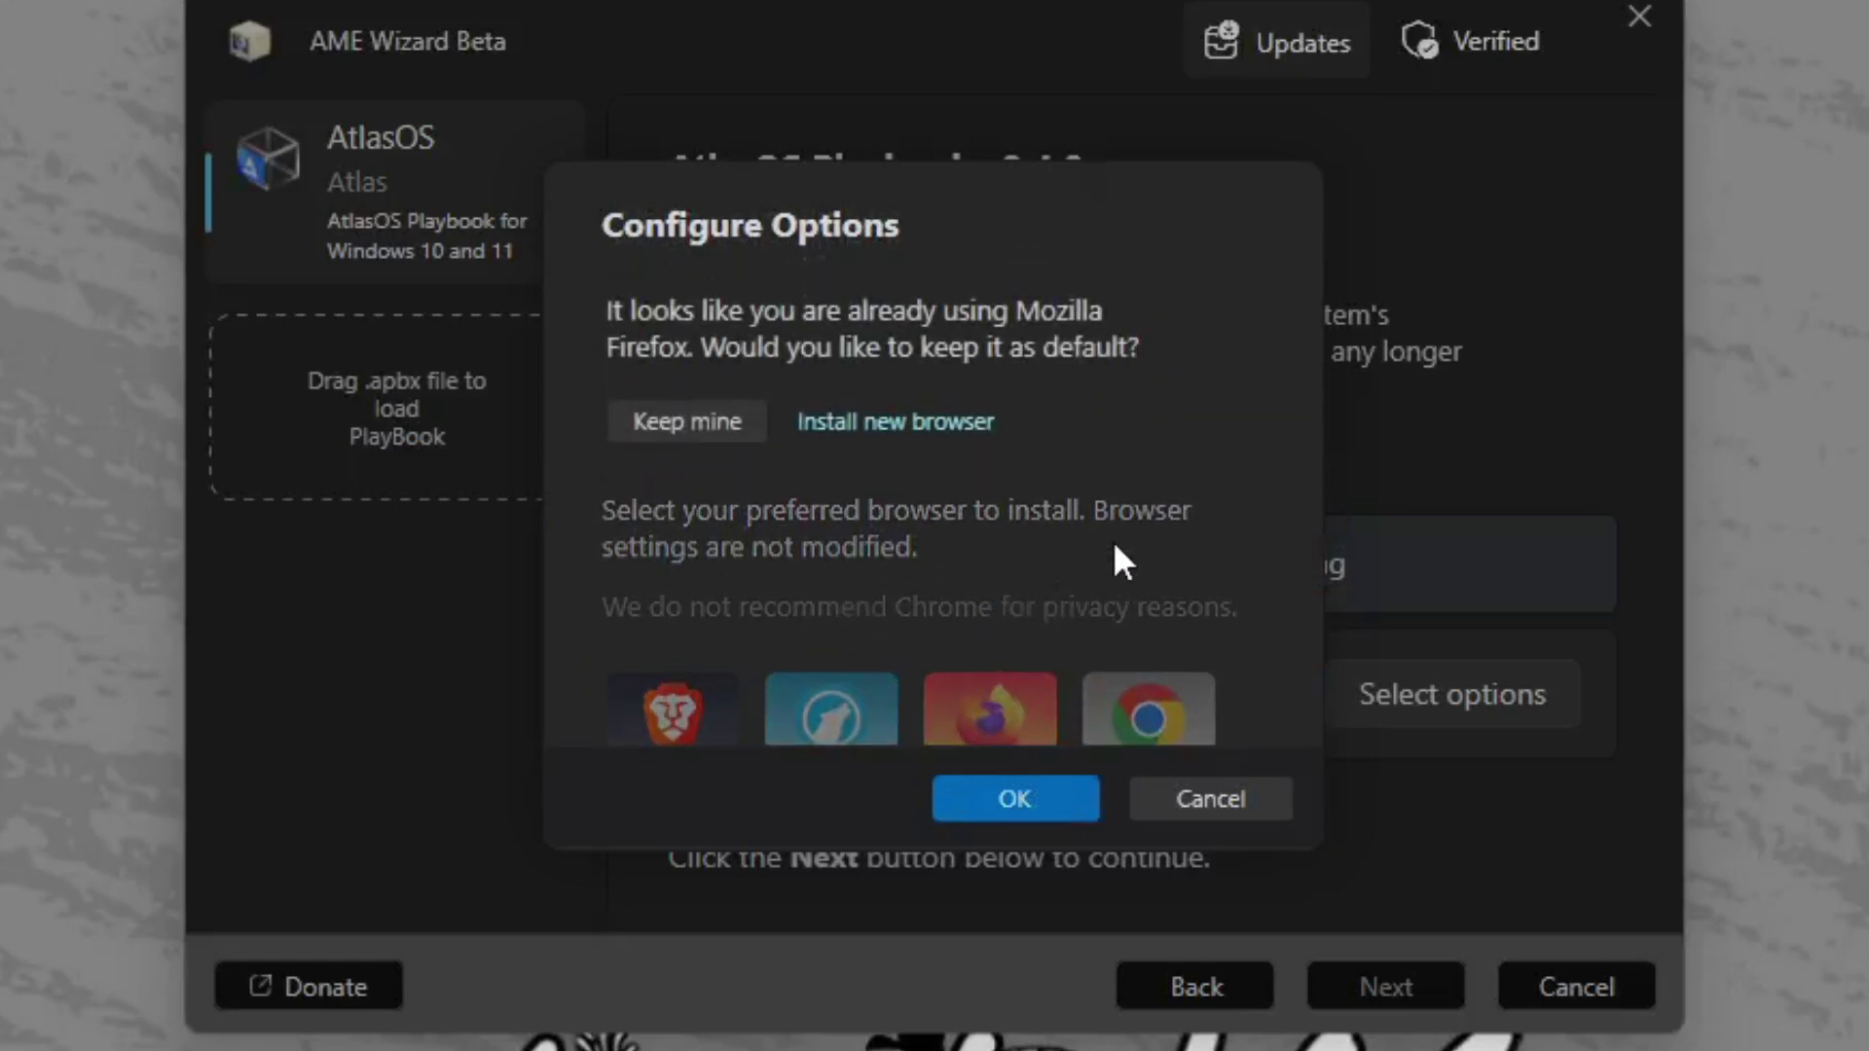
{"action": "left_click", "coordinate": [688, 419]}
{"action": "left_click", "coordinate": [1015, 798]}
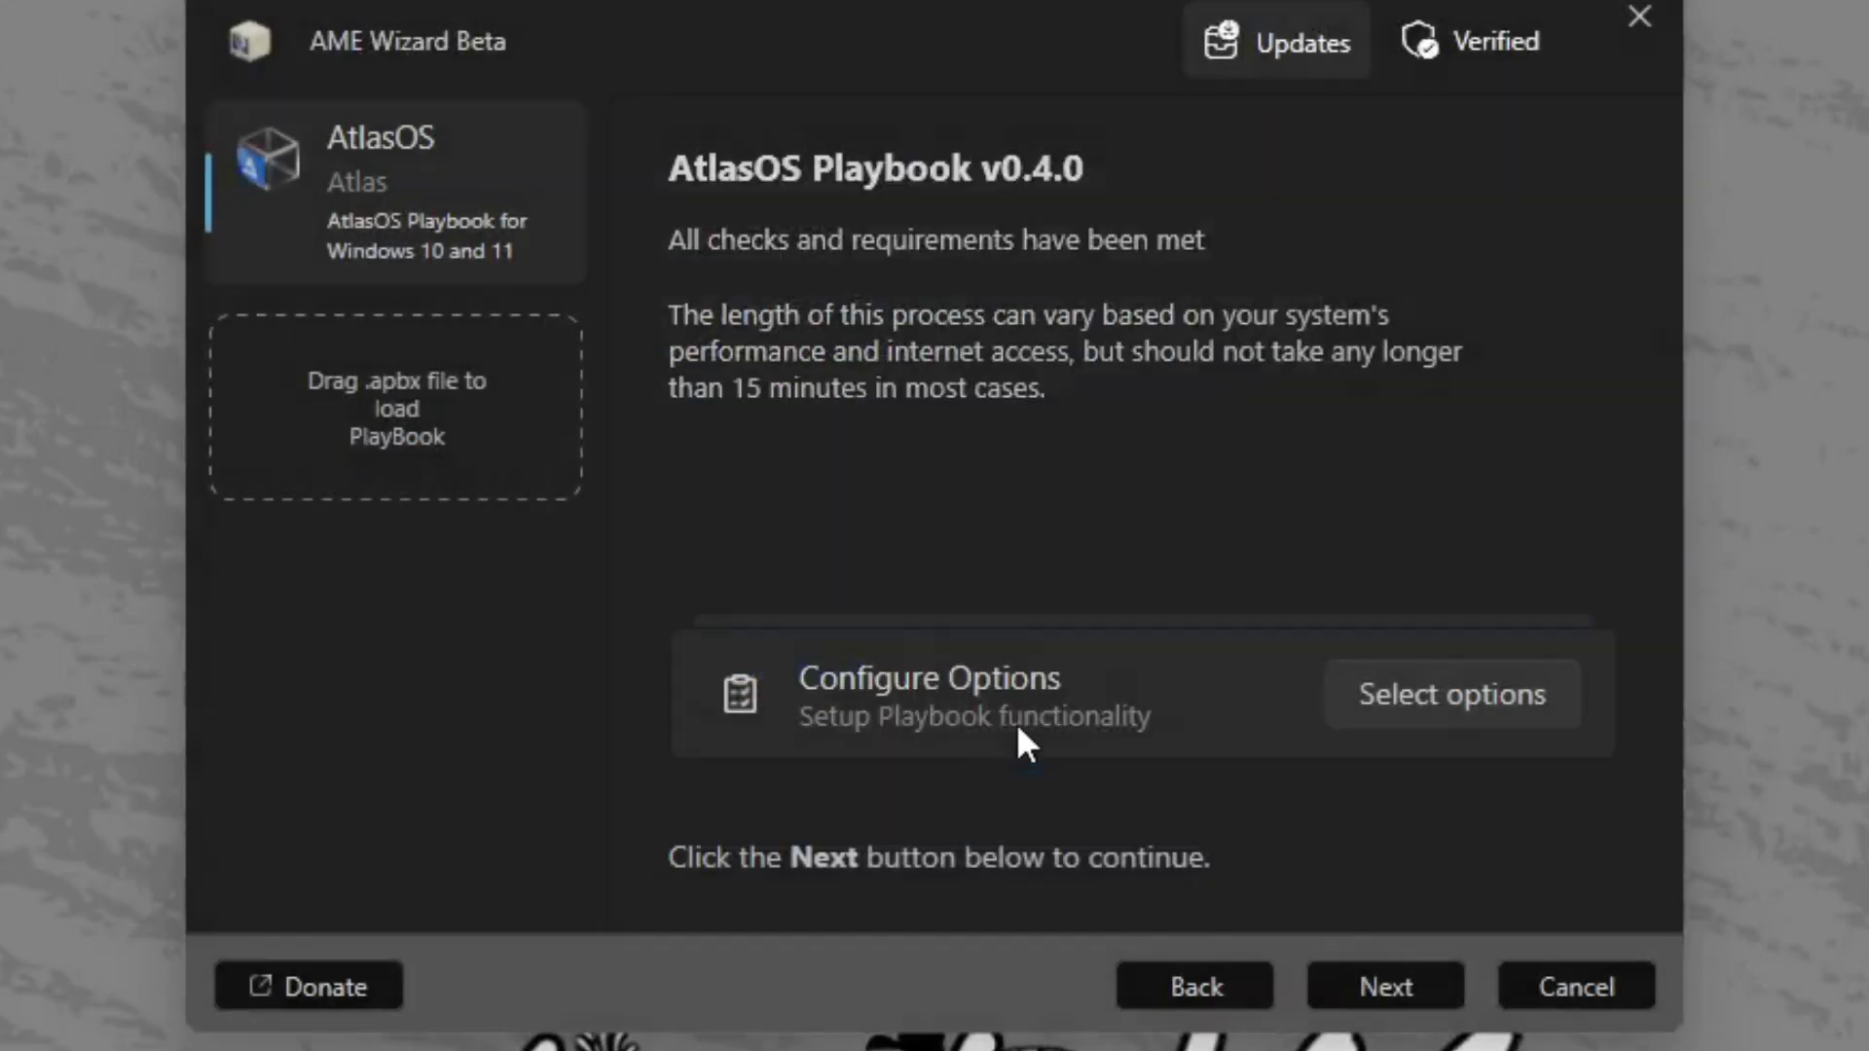
{"action": "left_click", "coordinate": [1386, 981]}
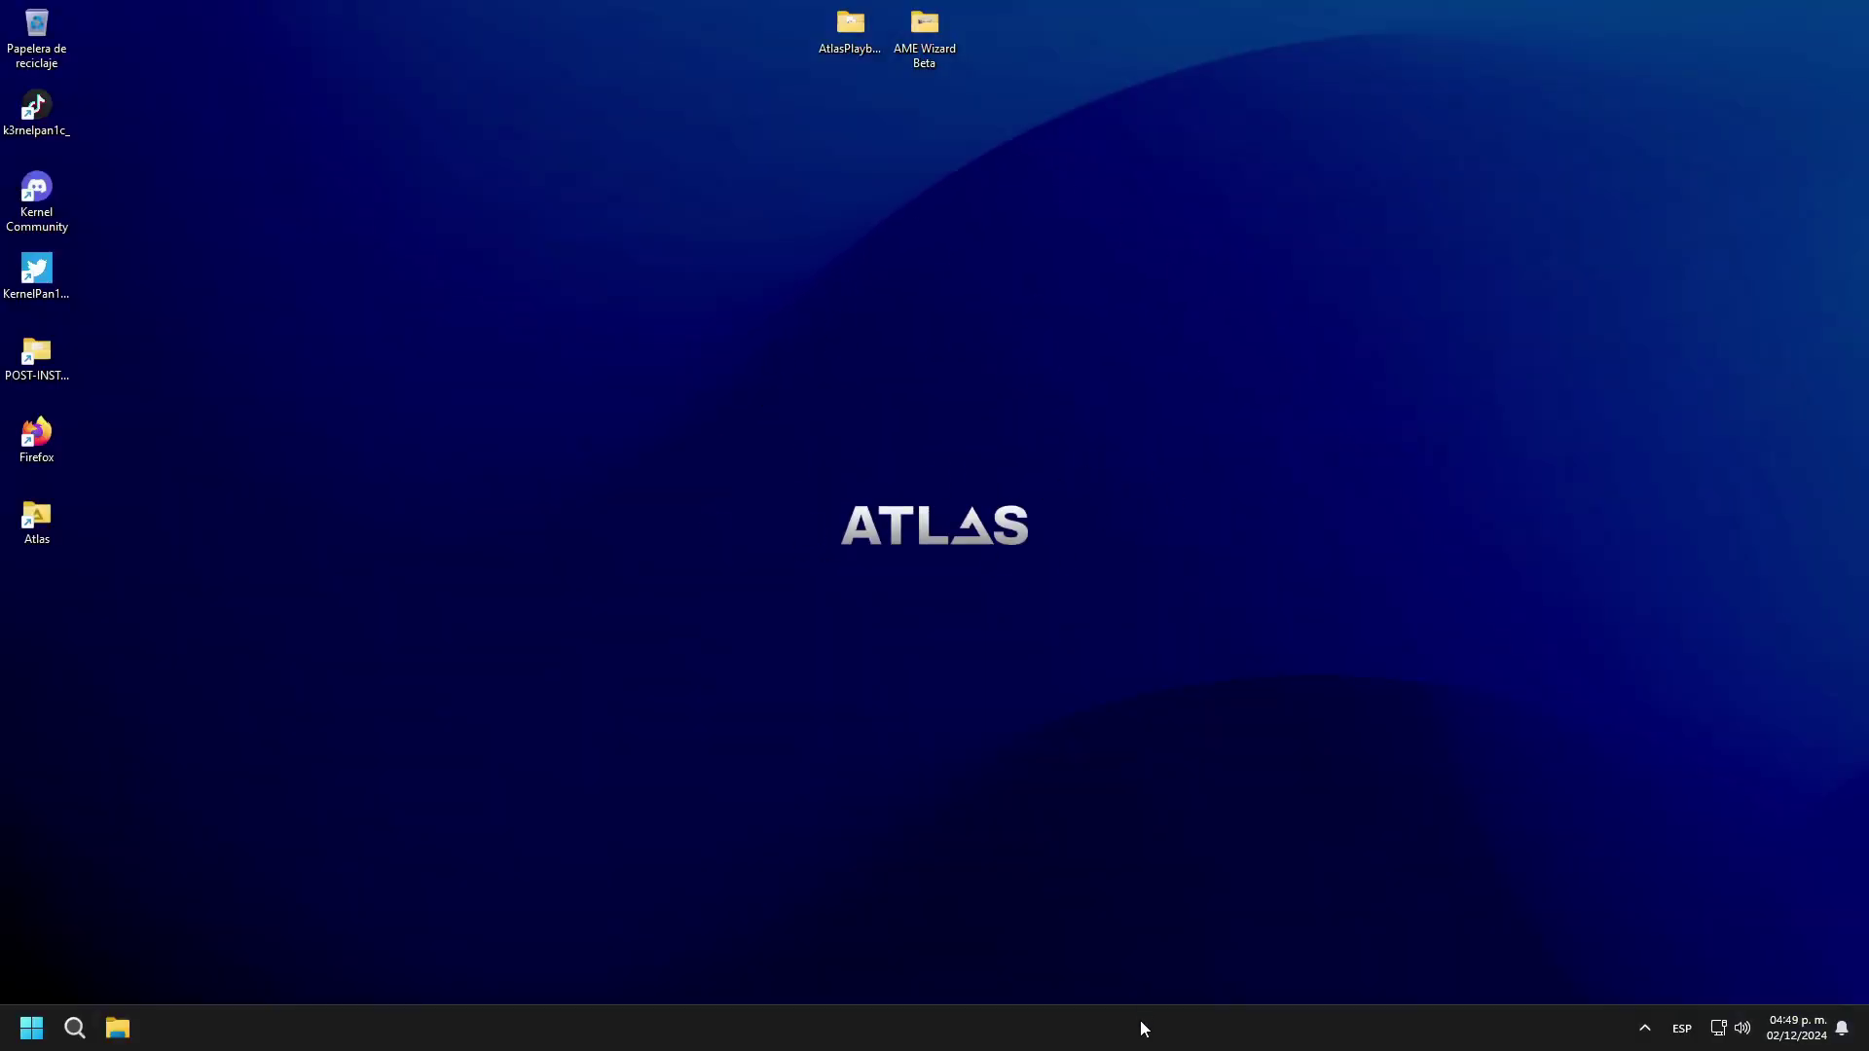
- Open Task Manager's Rendimiento view showing CPU around 2–3% and memory at 1.1 of 4.0 GB
{"action": "right_click", "coordinate": [1142, 1021]}
{"action": "left_click", "coordinate": [1219, 952]}
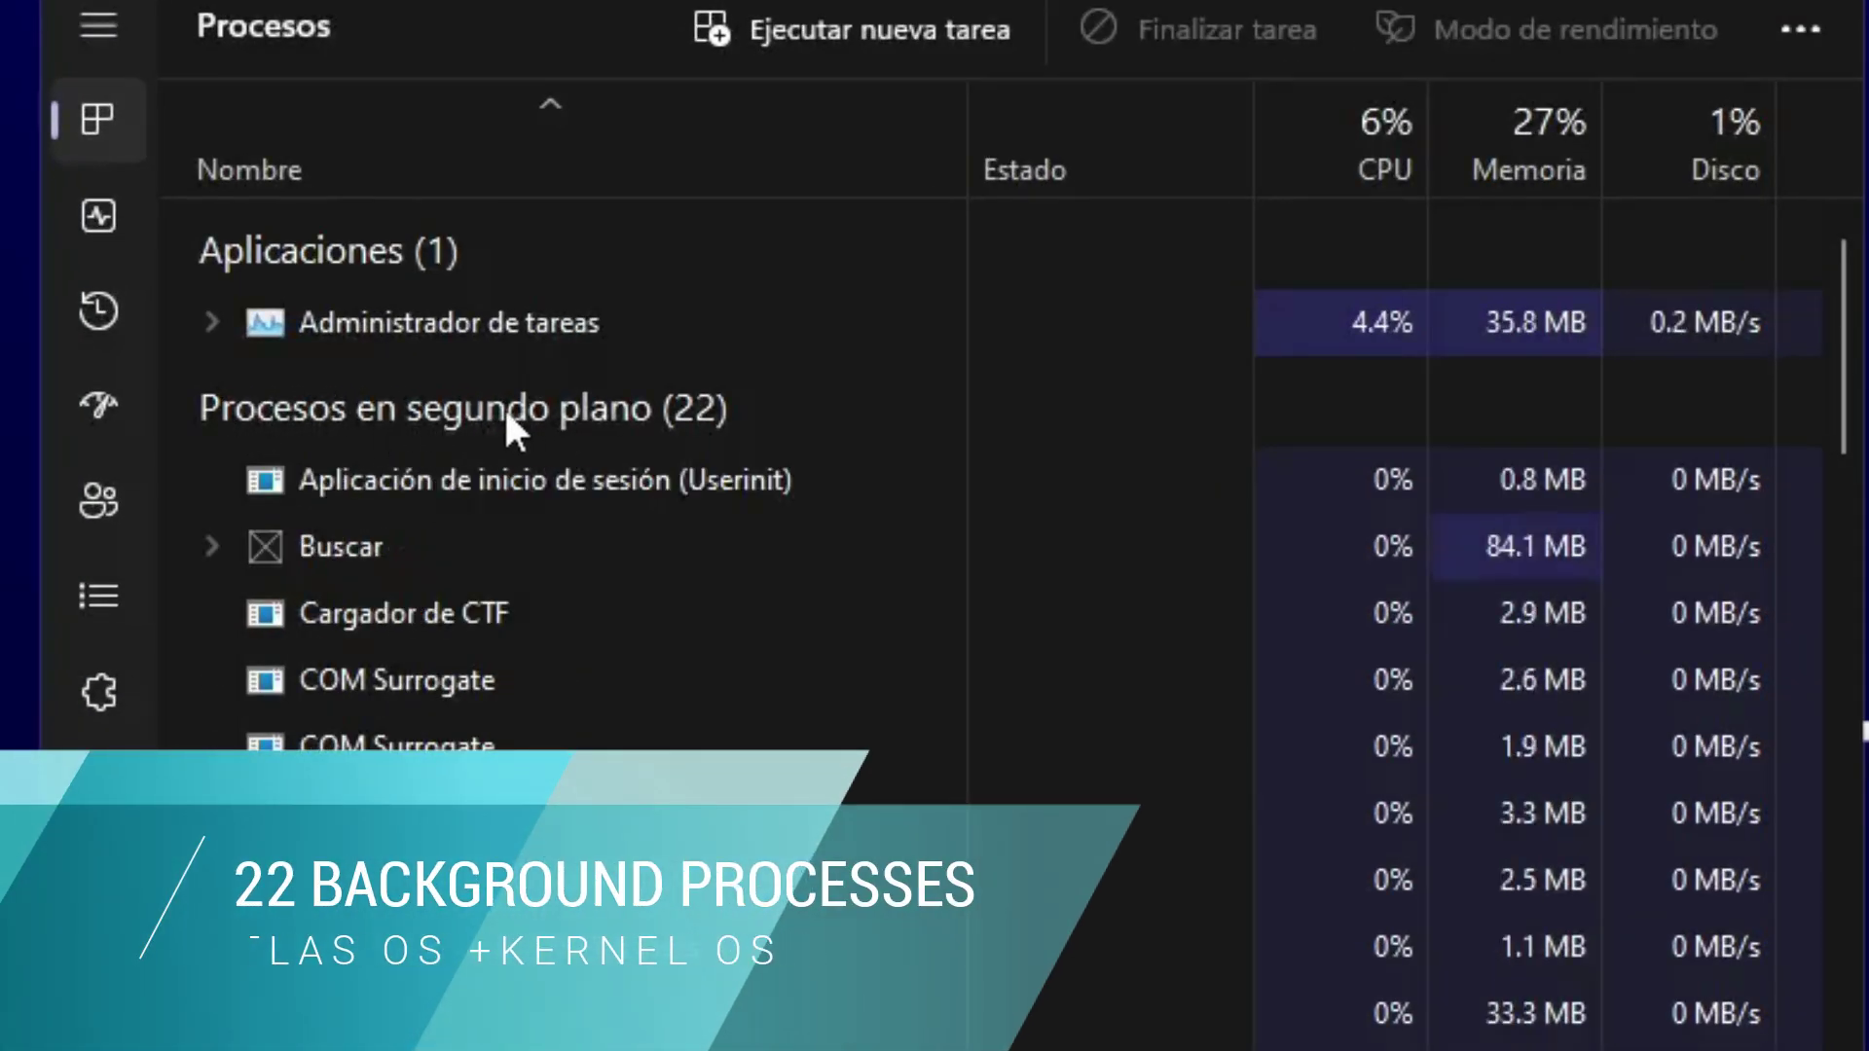
{"action": "left_click", "coordinate": [83, 219]}
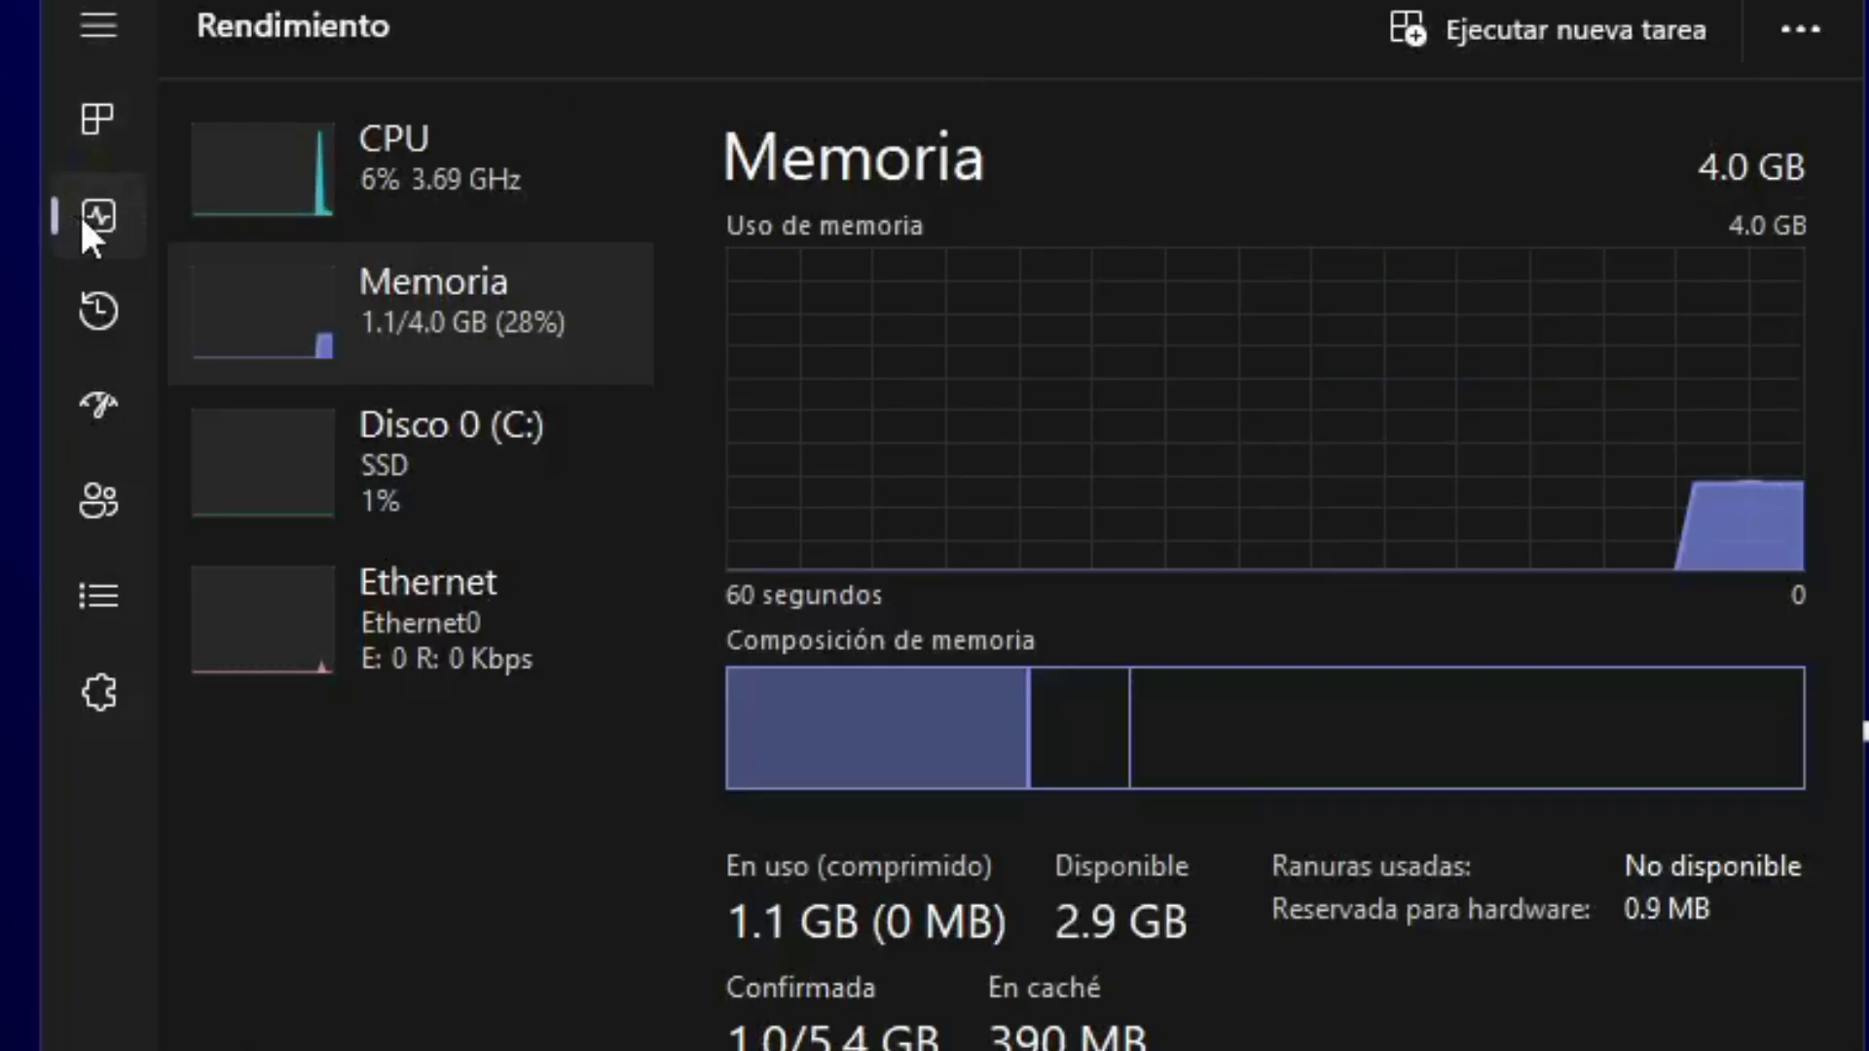
{"action": "left_click", "coordinate": [313, 173]}
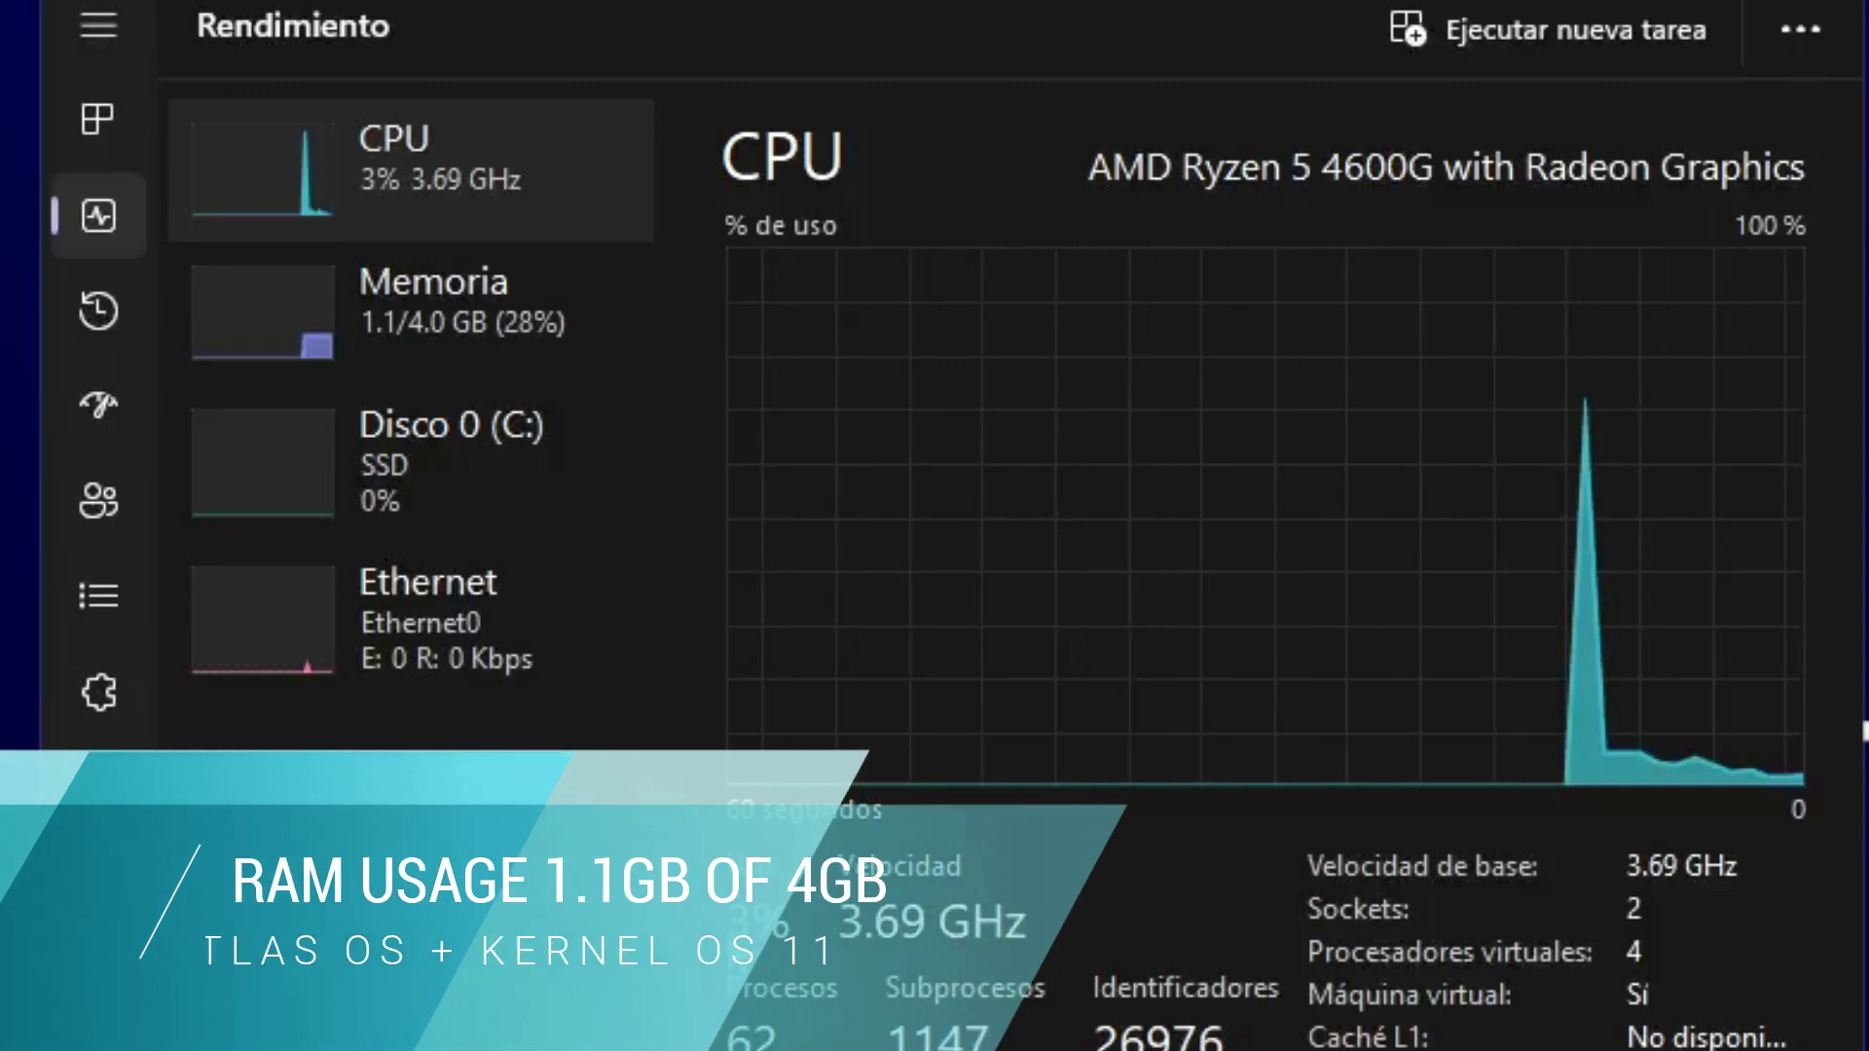
{"action": "left_click", "coordinate": [484, 366]}
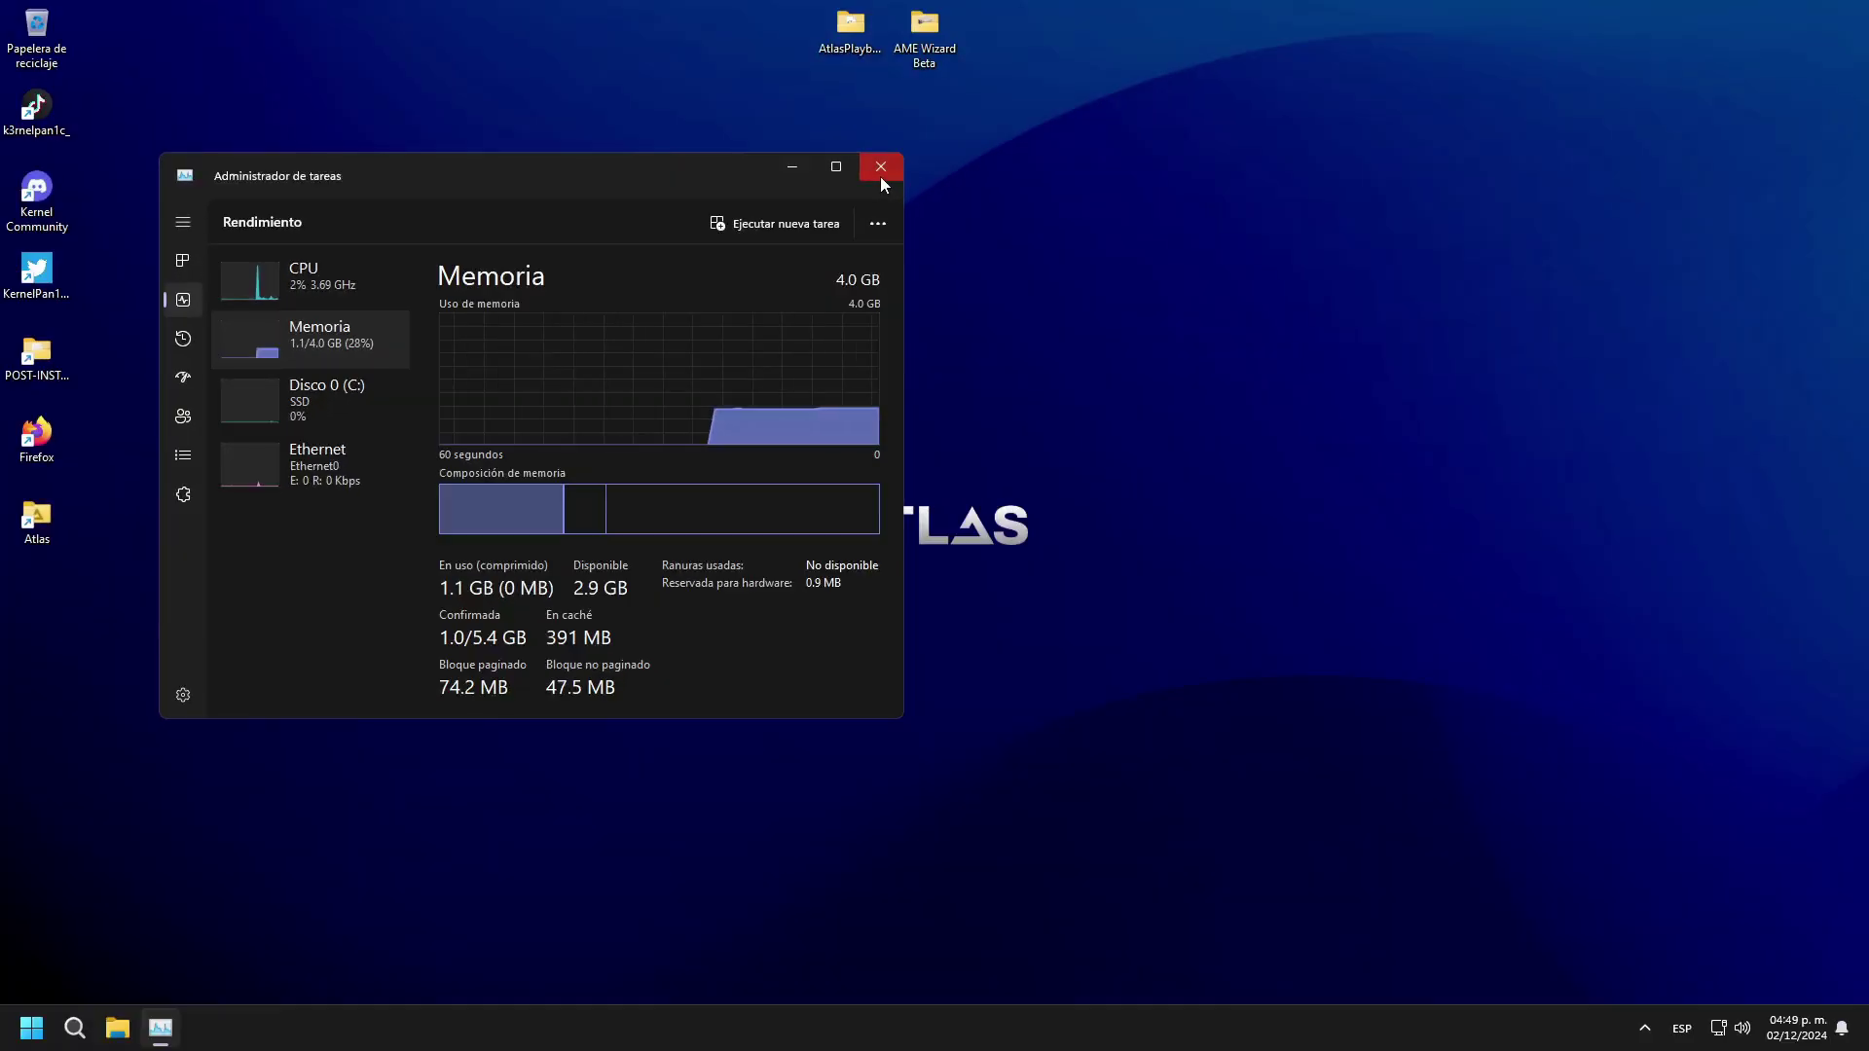
- Close the Task Manager window, leaving the empty Atlas desktop
{"action": "left_click", "coordinate": [880, 169]}
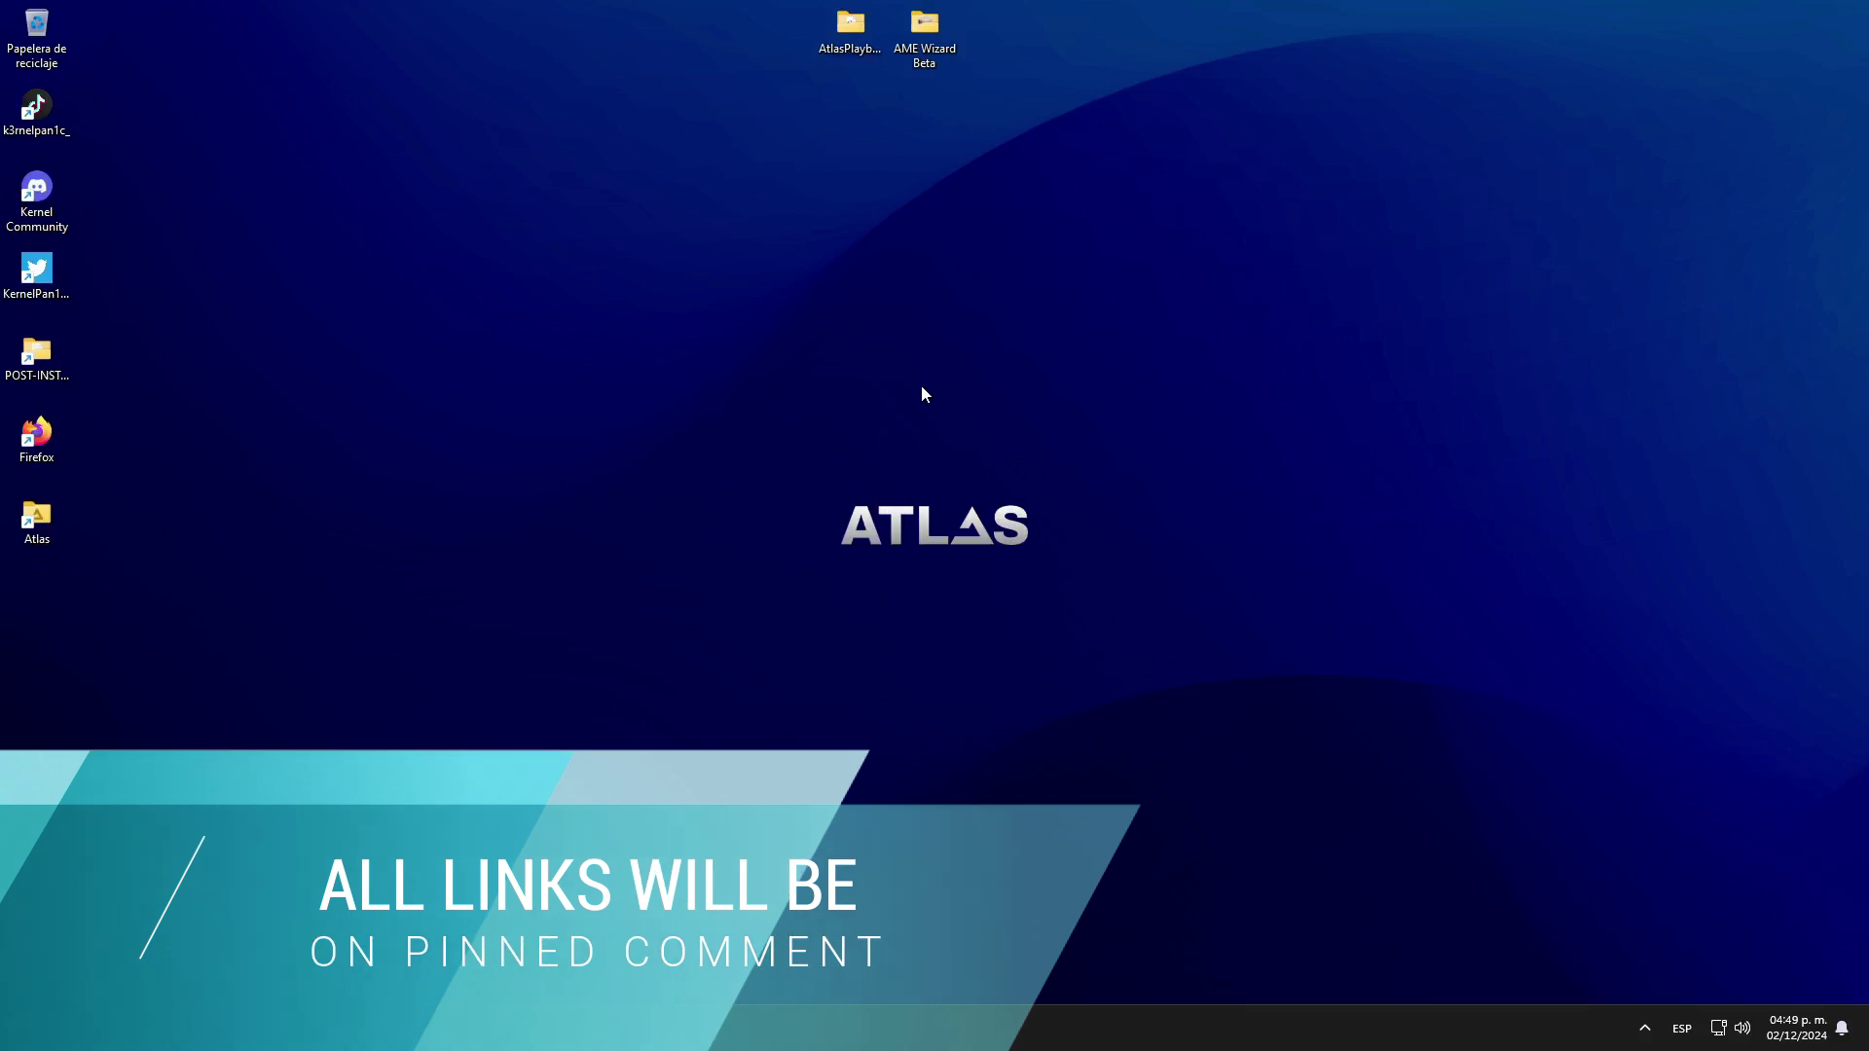